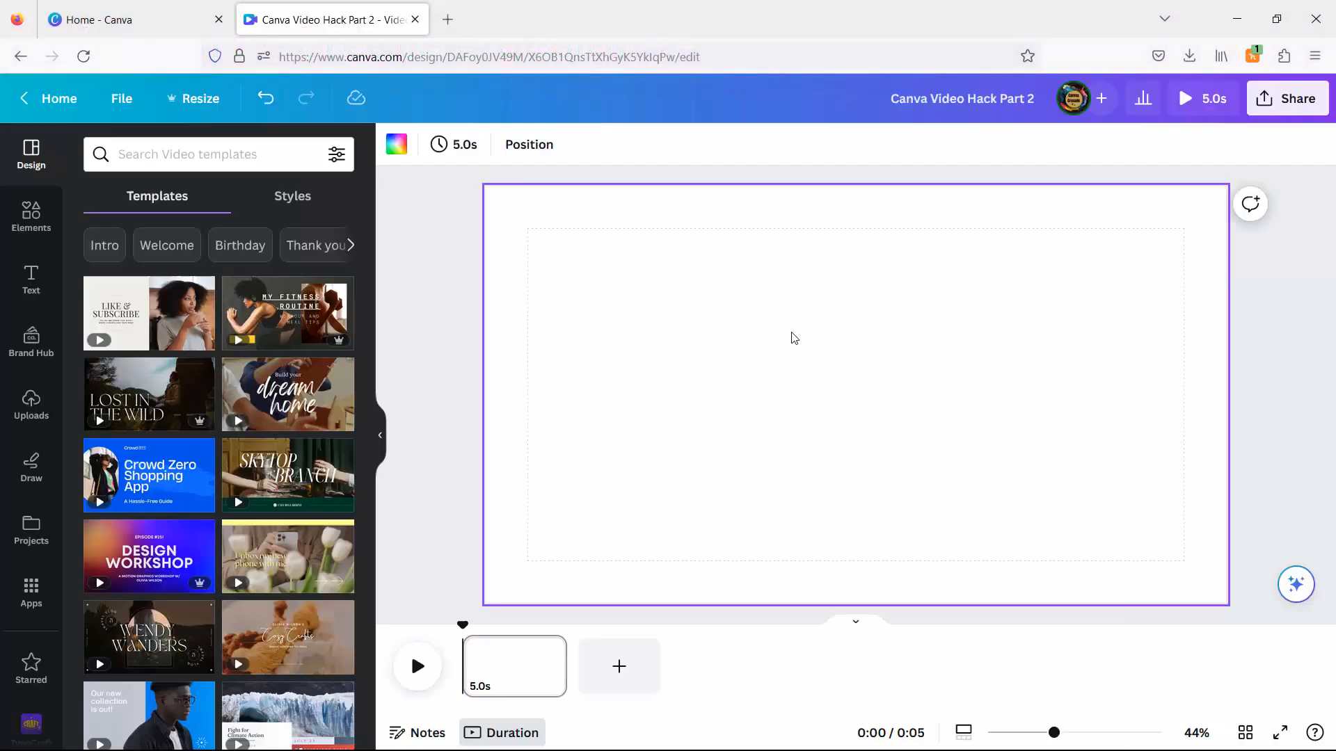
Fill the blank page's background with bright pink from the brand palette and add a heading reading LOVE.
left_click(396, 144)
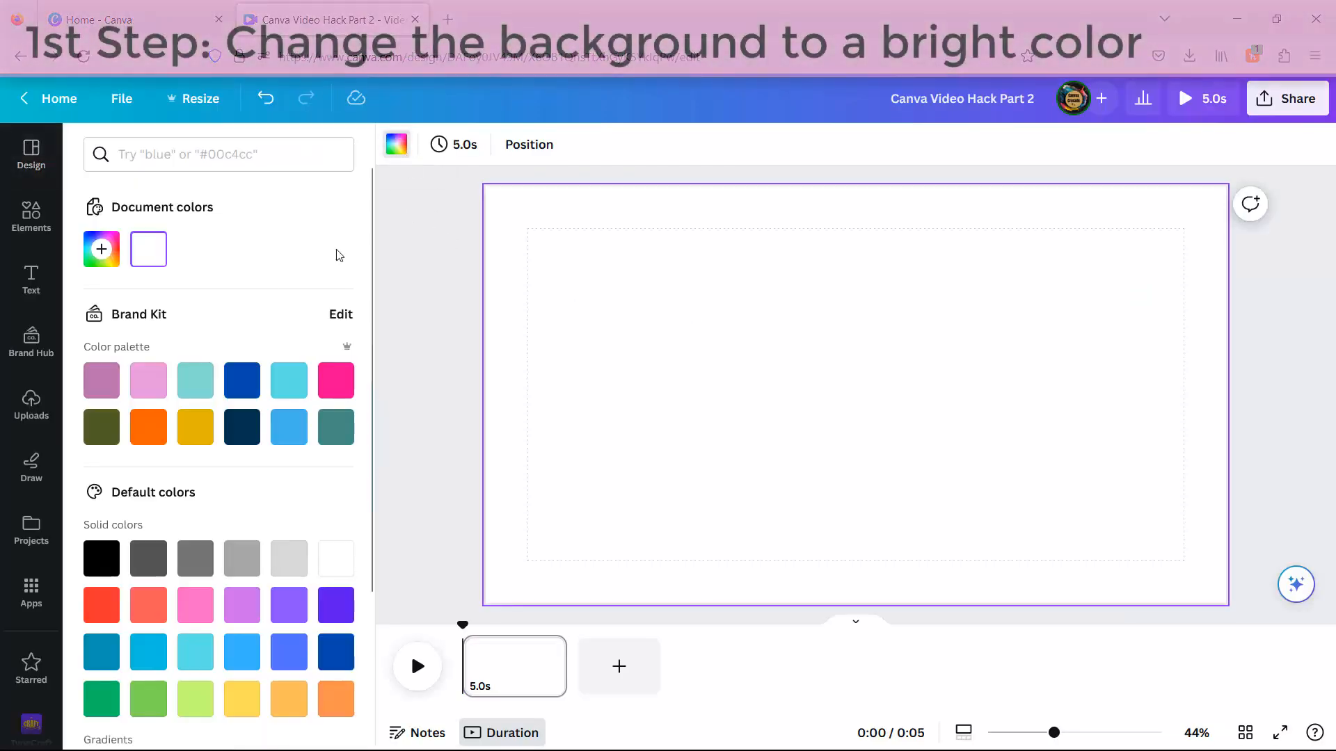
left_click(331, 388)
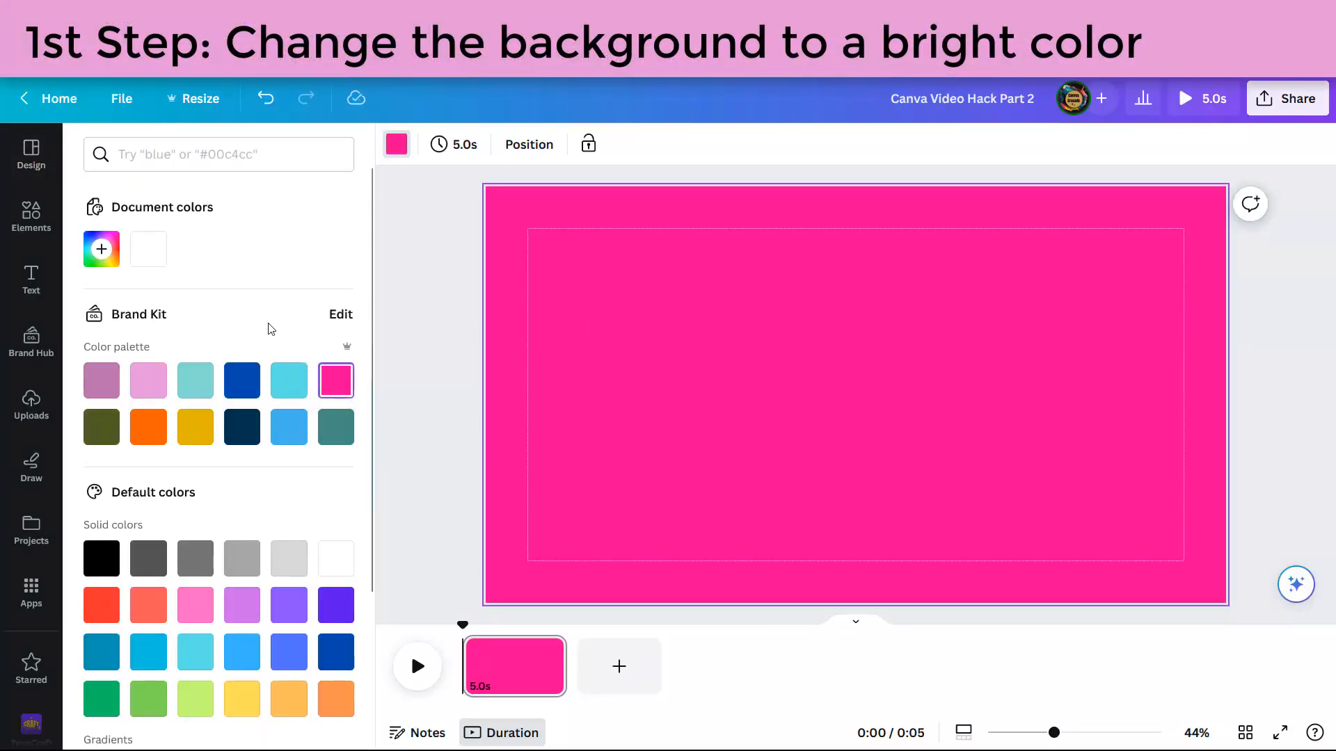
left_click(31, 282)
left_click(171, 363)
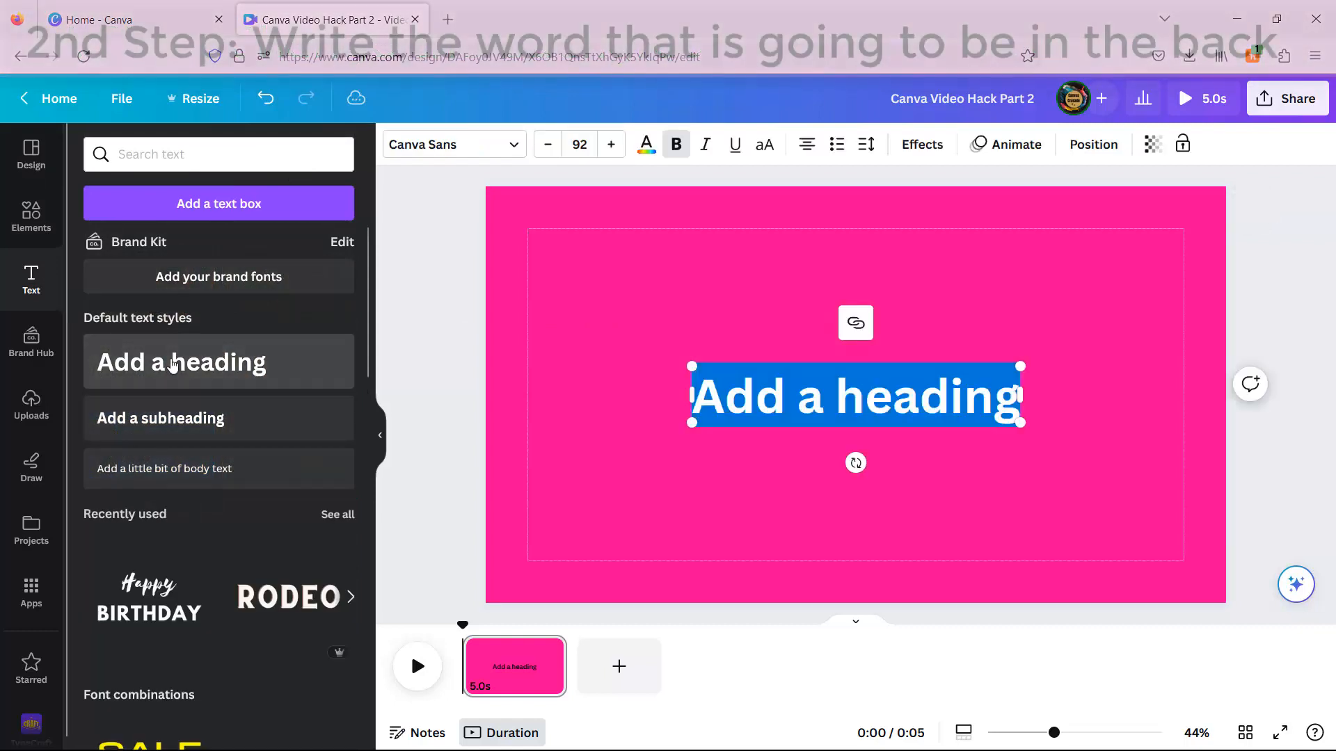
type("LOVE")
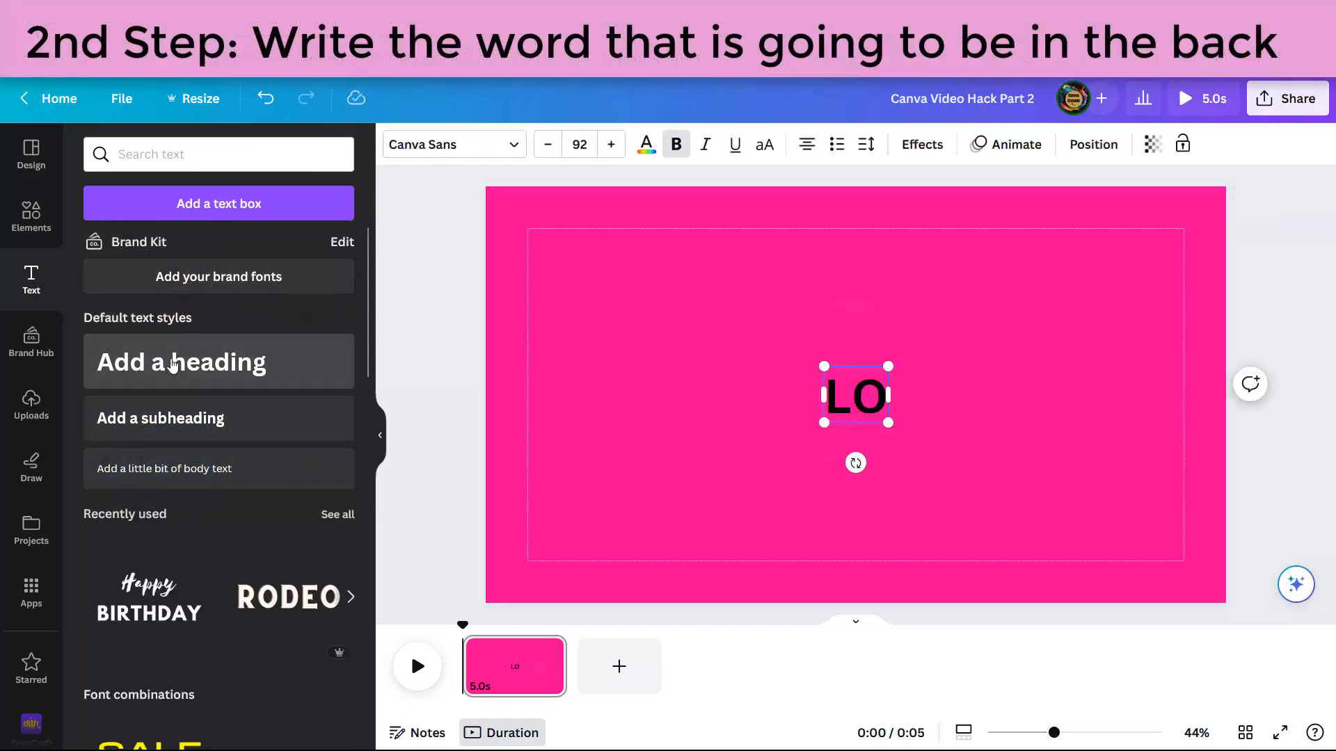
Format the LOVE heading in League Spartan at size 350 and color it white.
key("shift+Left")
key("shift+Left")
key("shift+Left")
key("shift+Left")
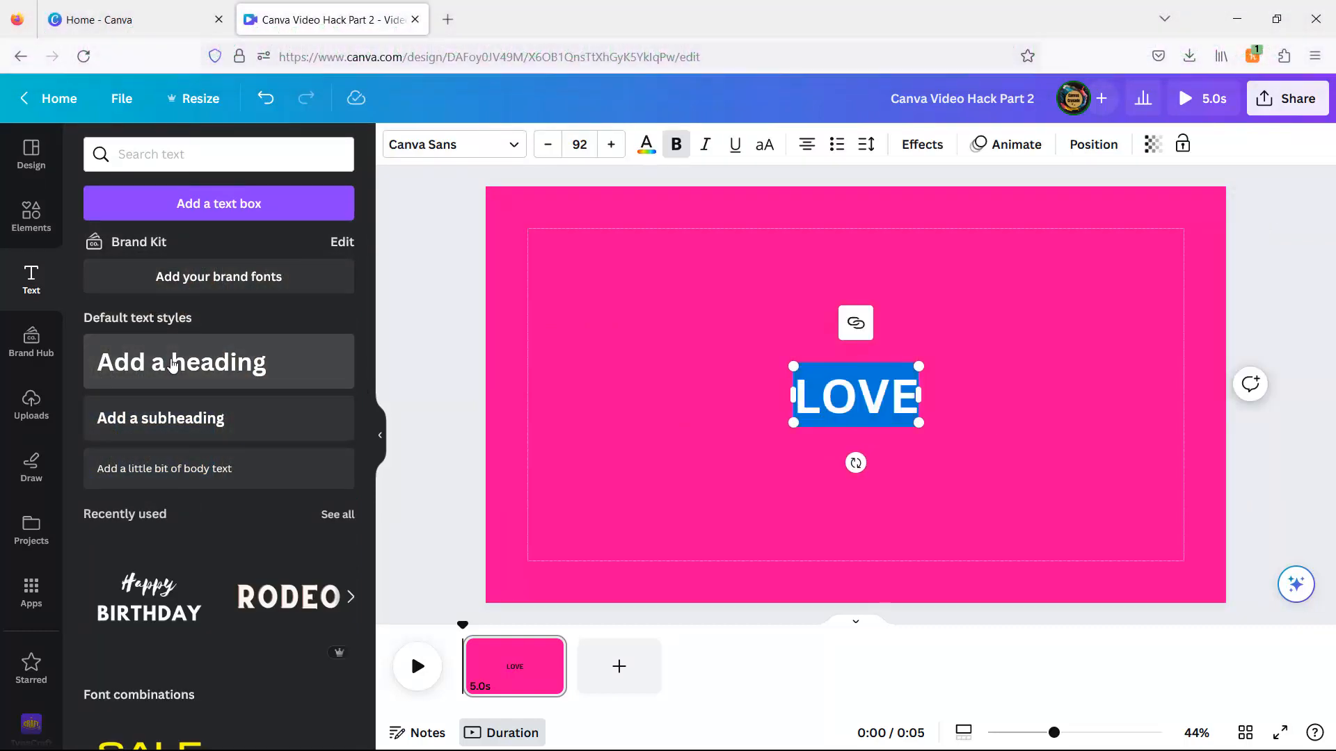
left_click(448, 144)
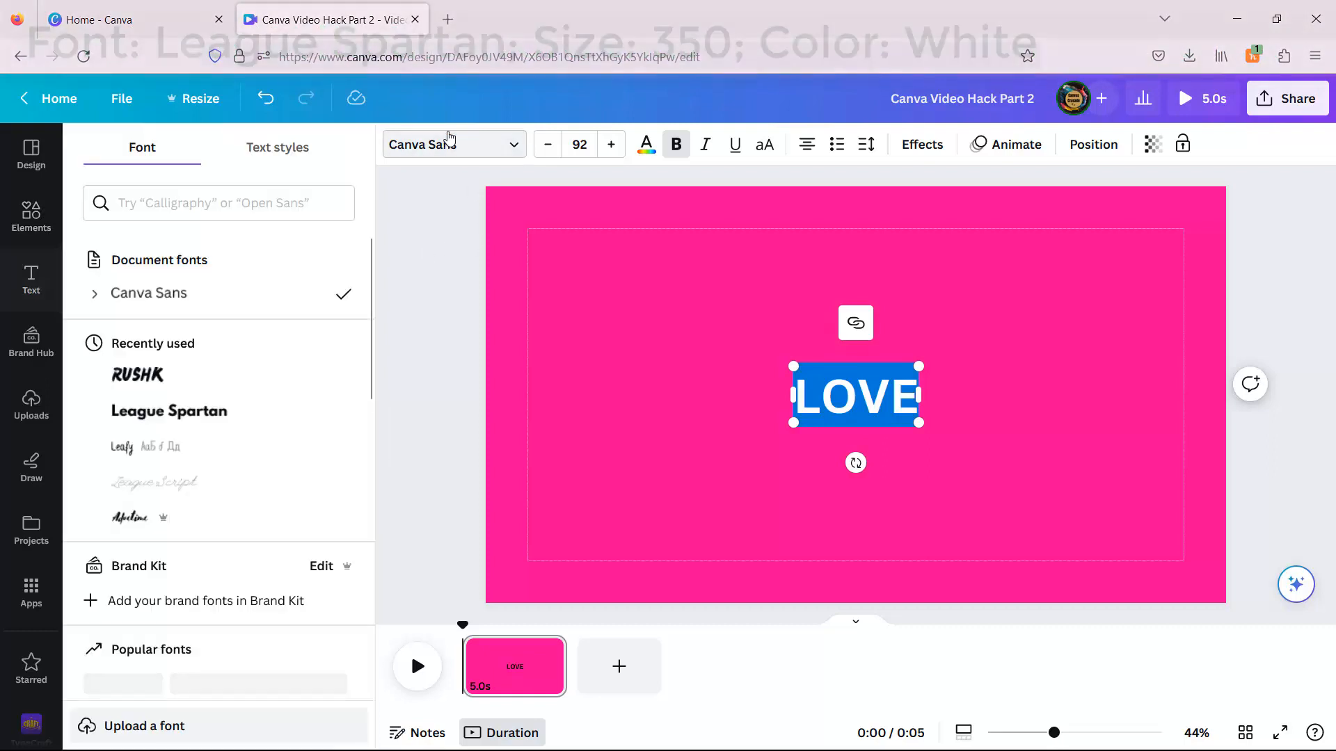
left_click(256, 411)
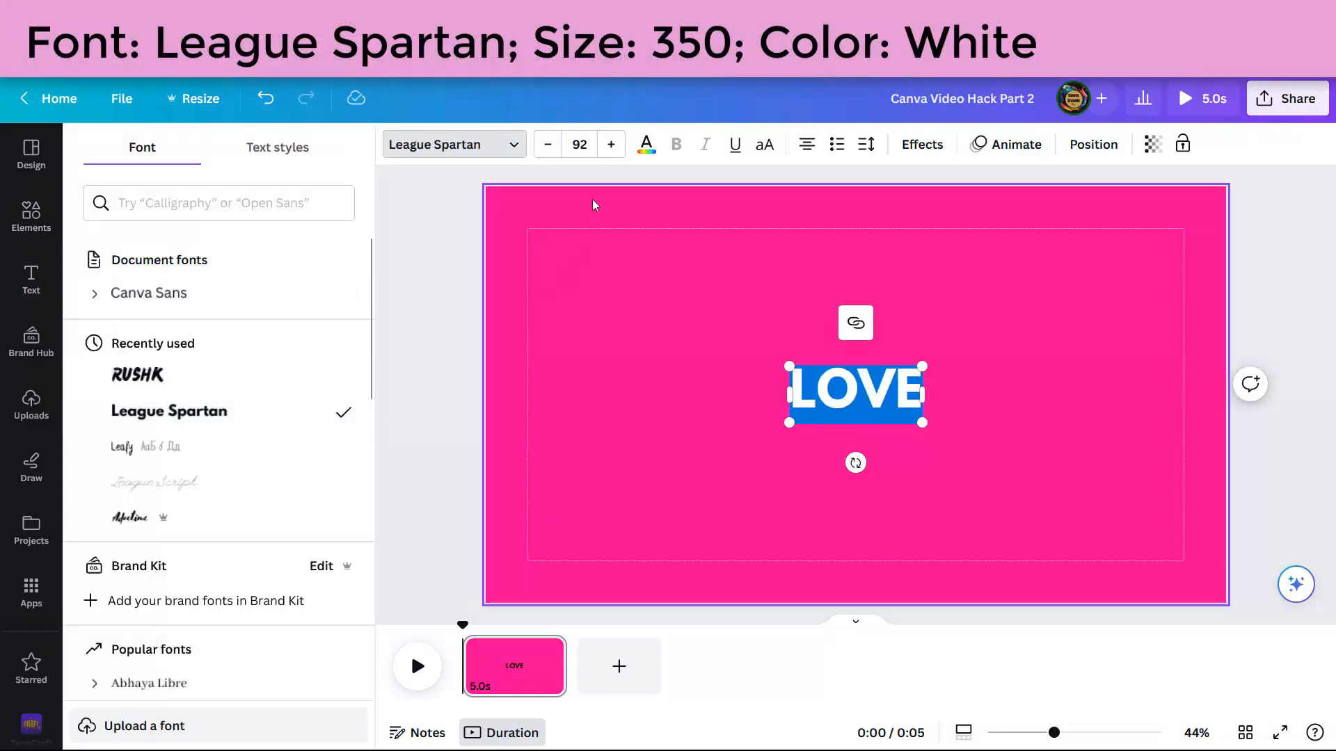
left_click(580, 144)
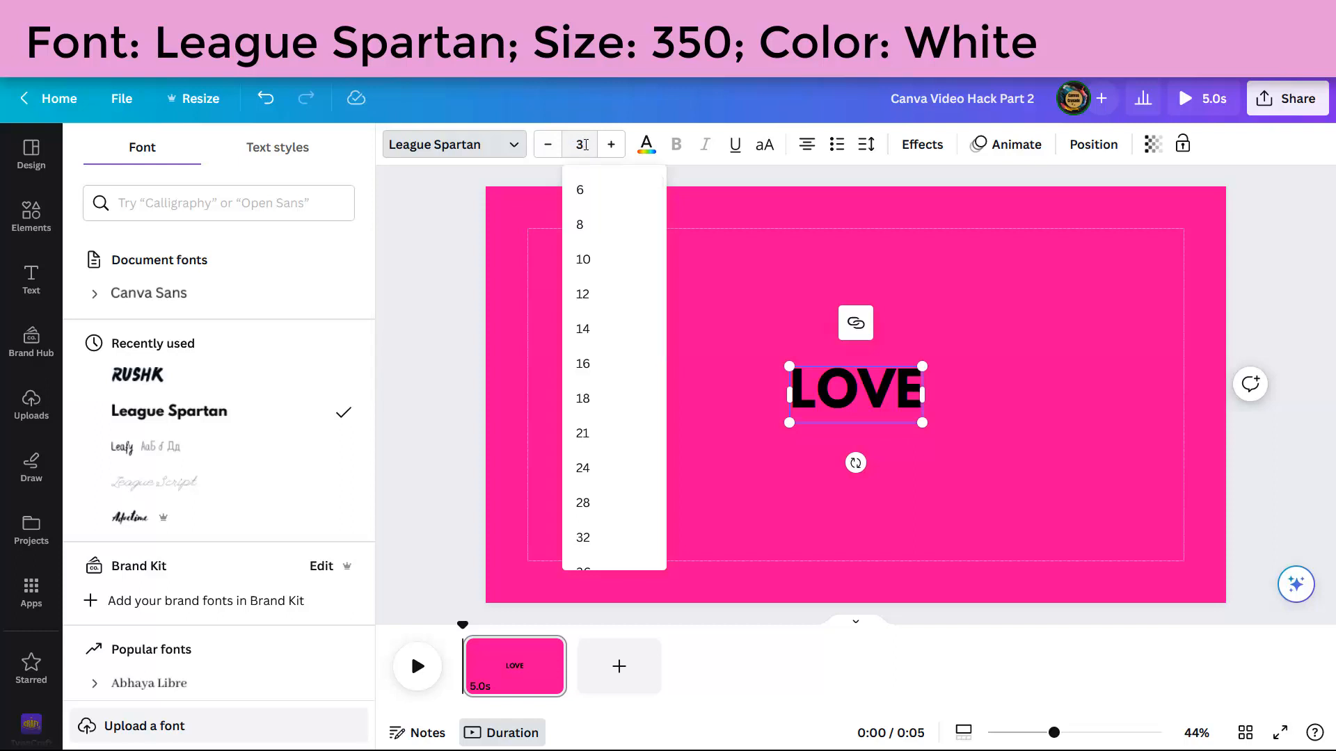
type("350")
key("Return")
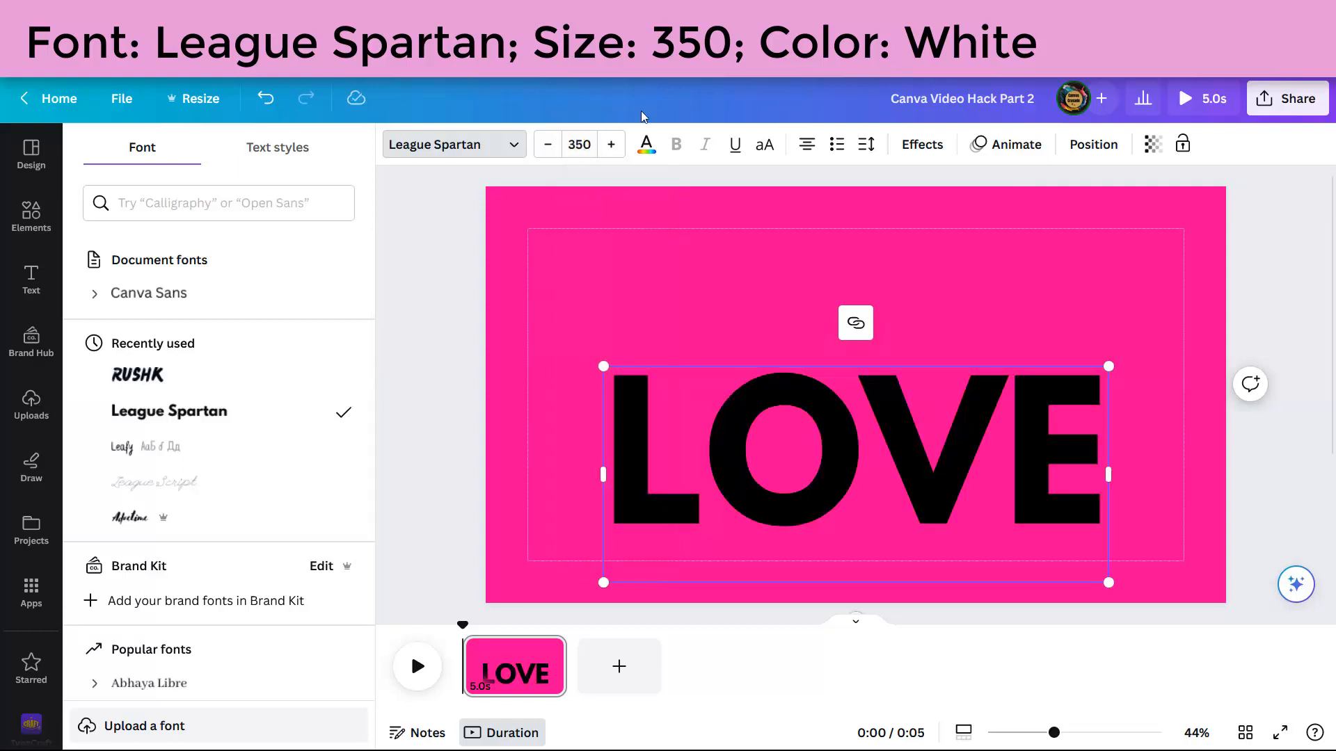
left_click(645, 148)
left_click(336, 558)
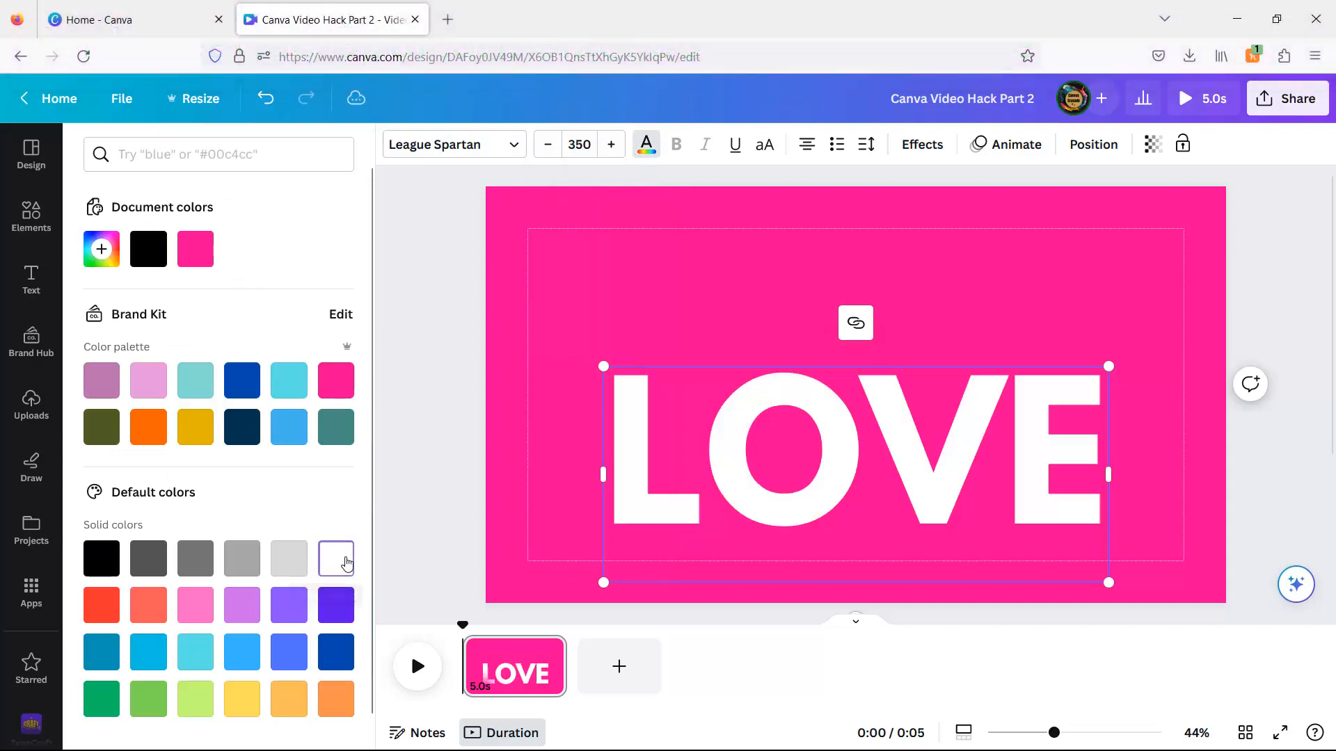
Align the LOVE heading to the vertical middle of the page.
left_click(1088, 144)
left_click(144, 337)
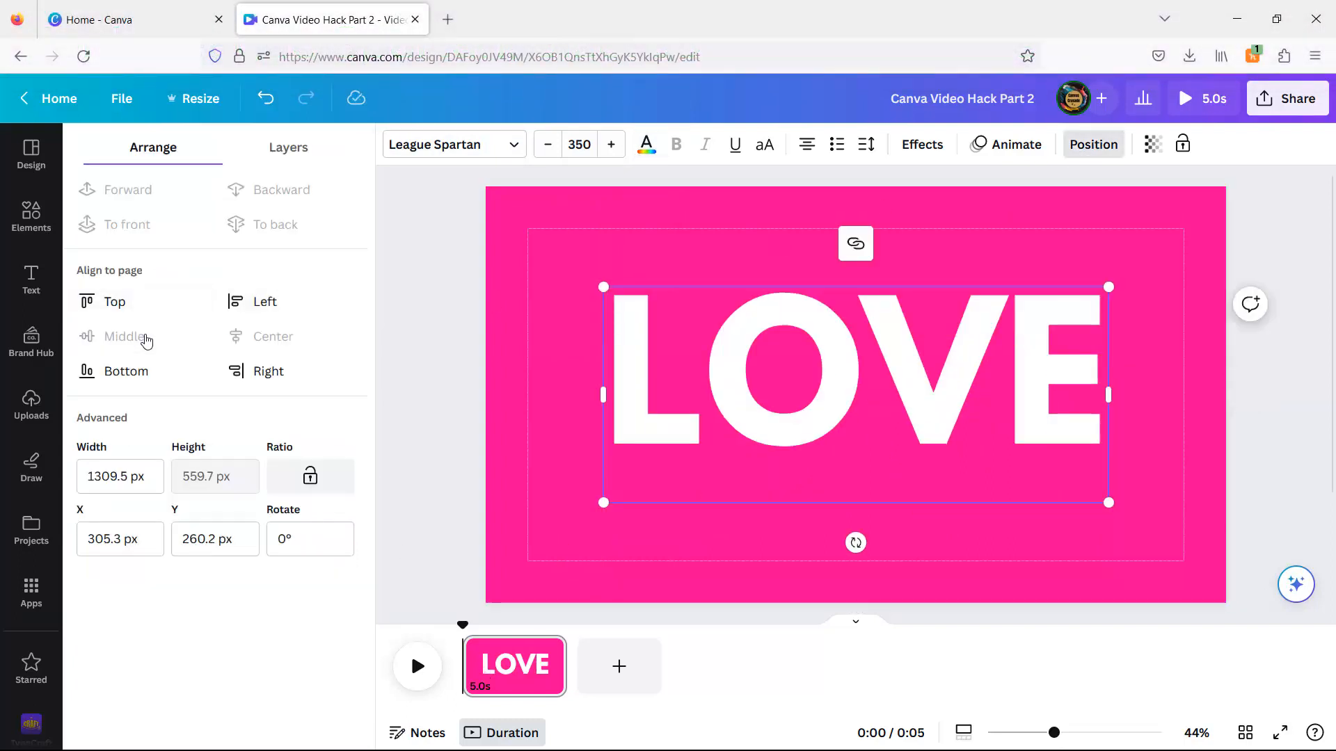
left_click(428, 339)
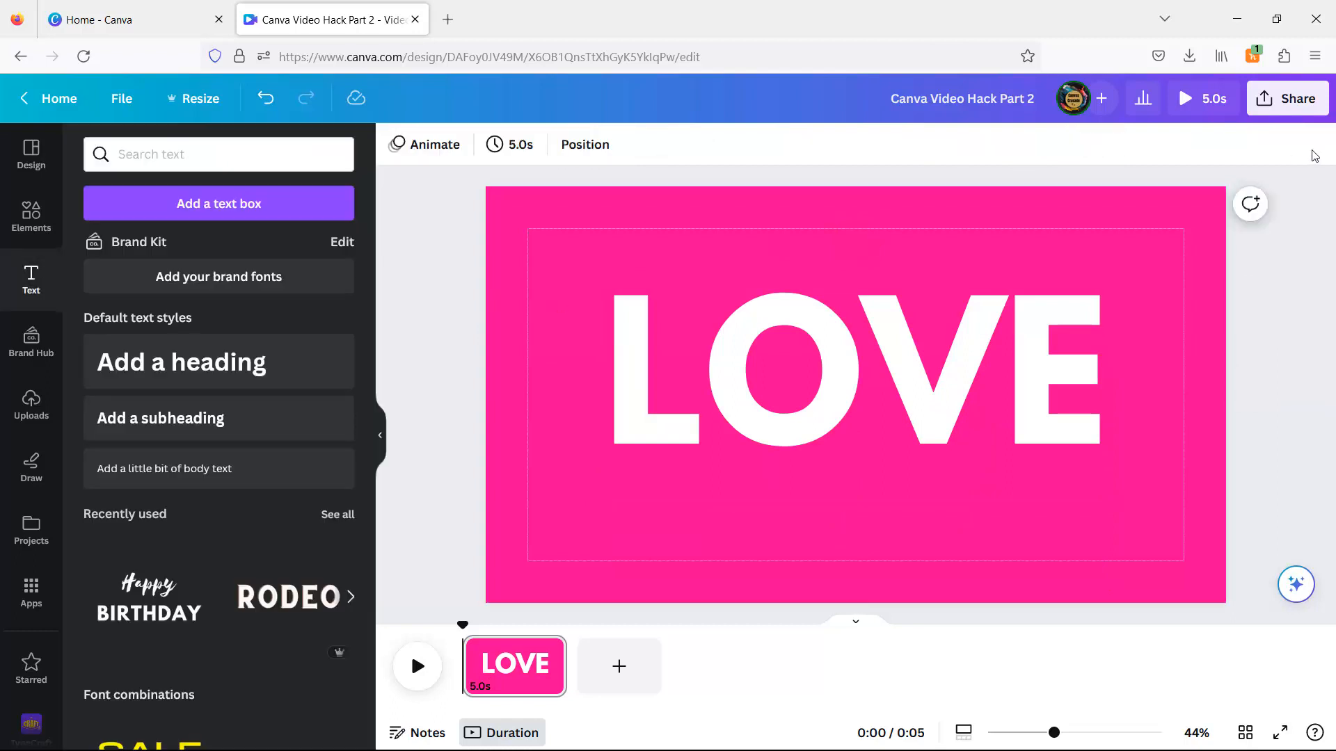
Download the design as a JPG and upload the resulting file to the design's images.
left_click(1295, 98)
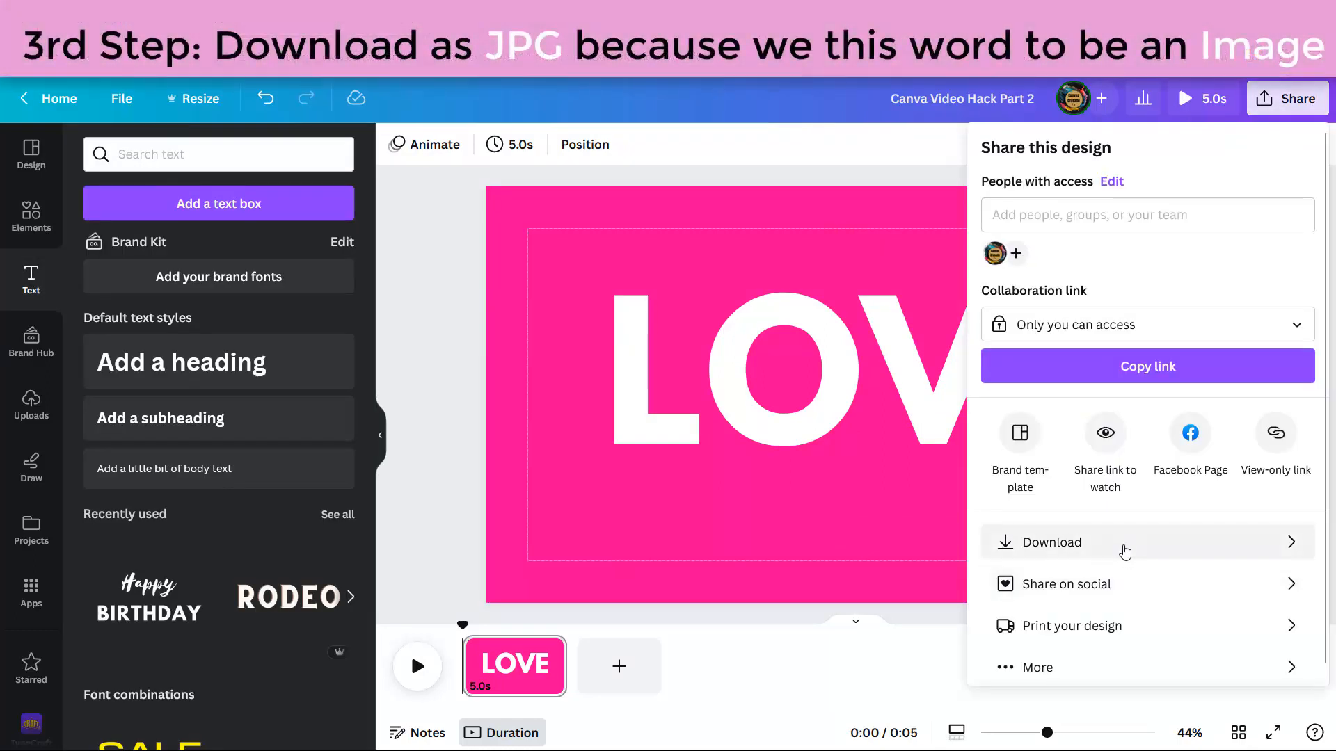
left_click(1125, 552)
left_click(1063, 221)
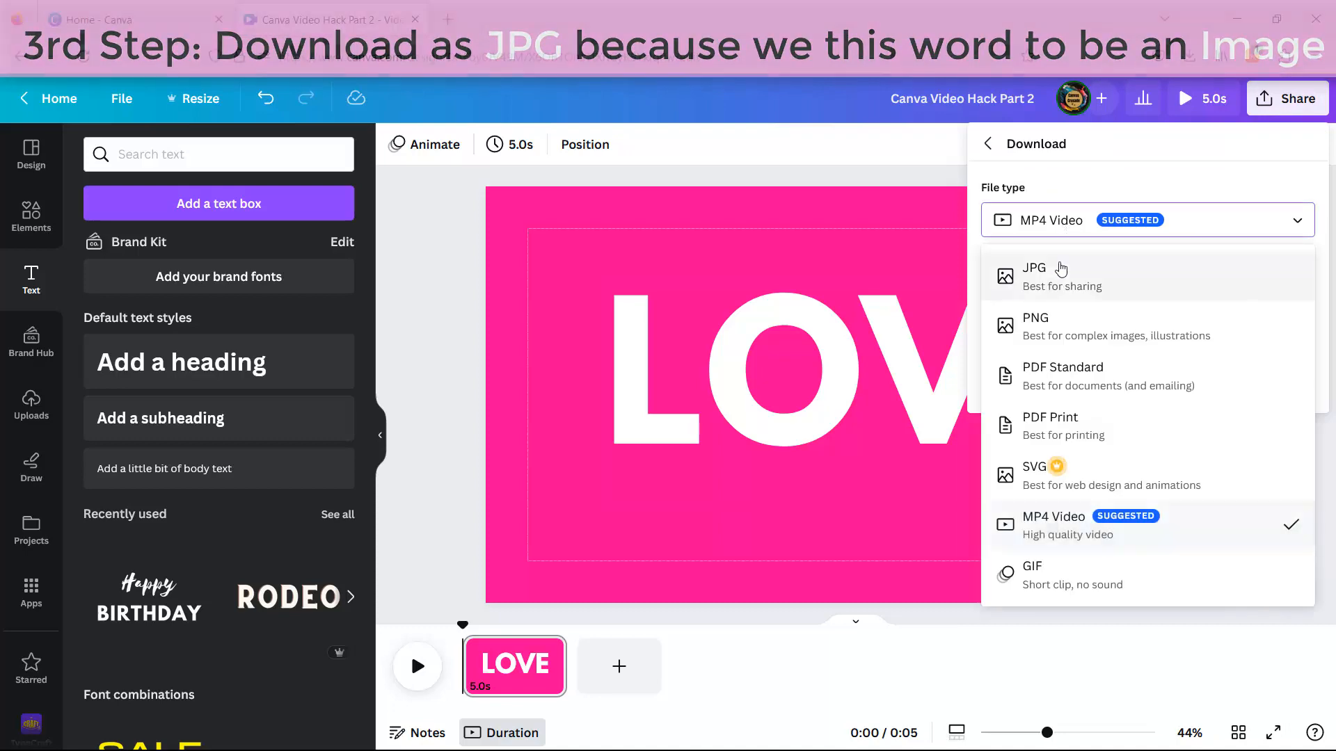
left_click(1042, 268)
left_click(1143, 444)
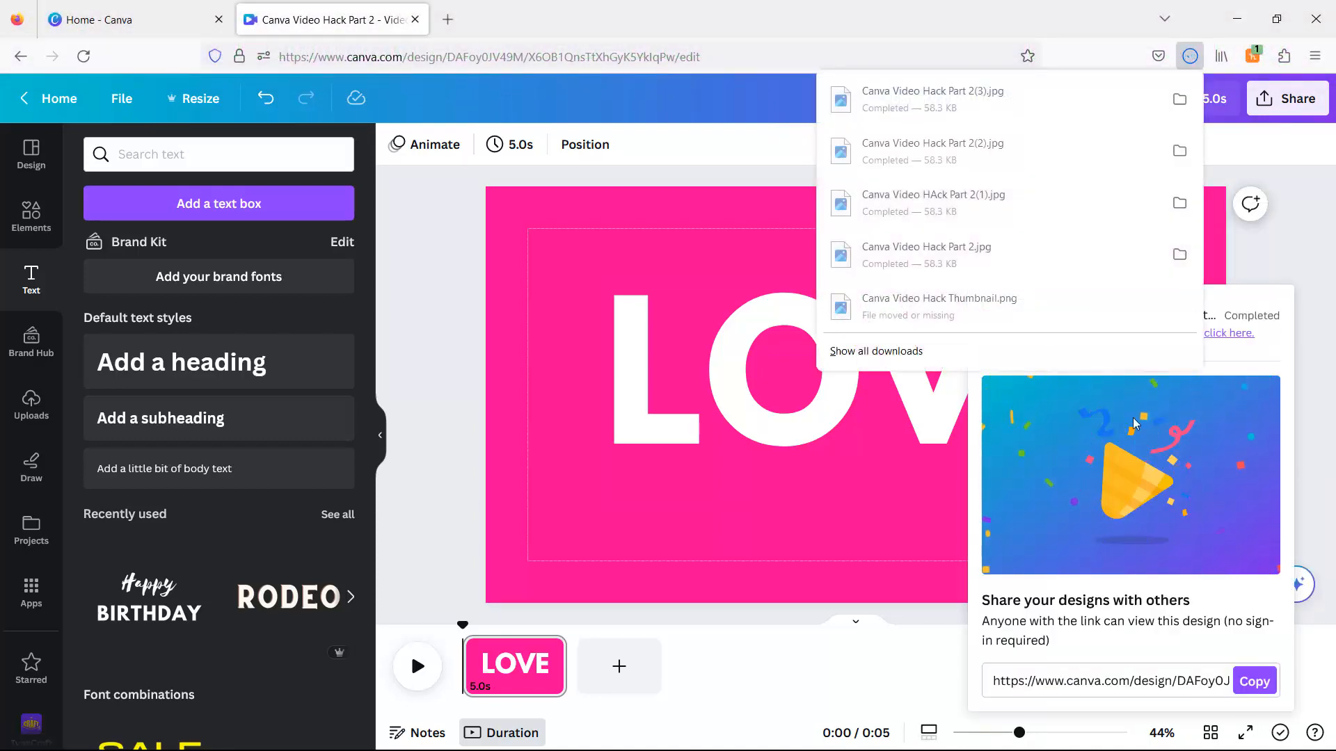
left_click_drag(937, 94, 211, 252)
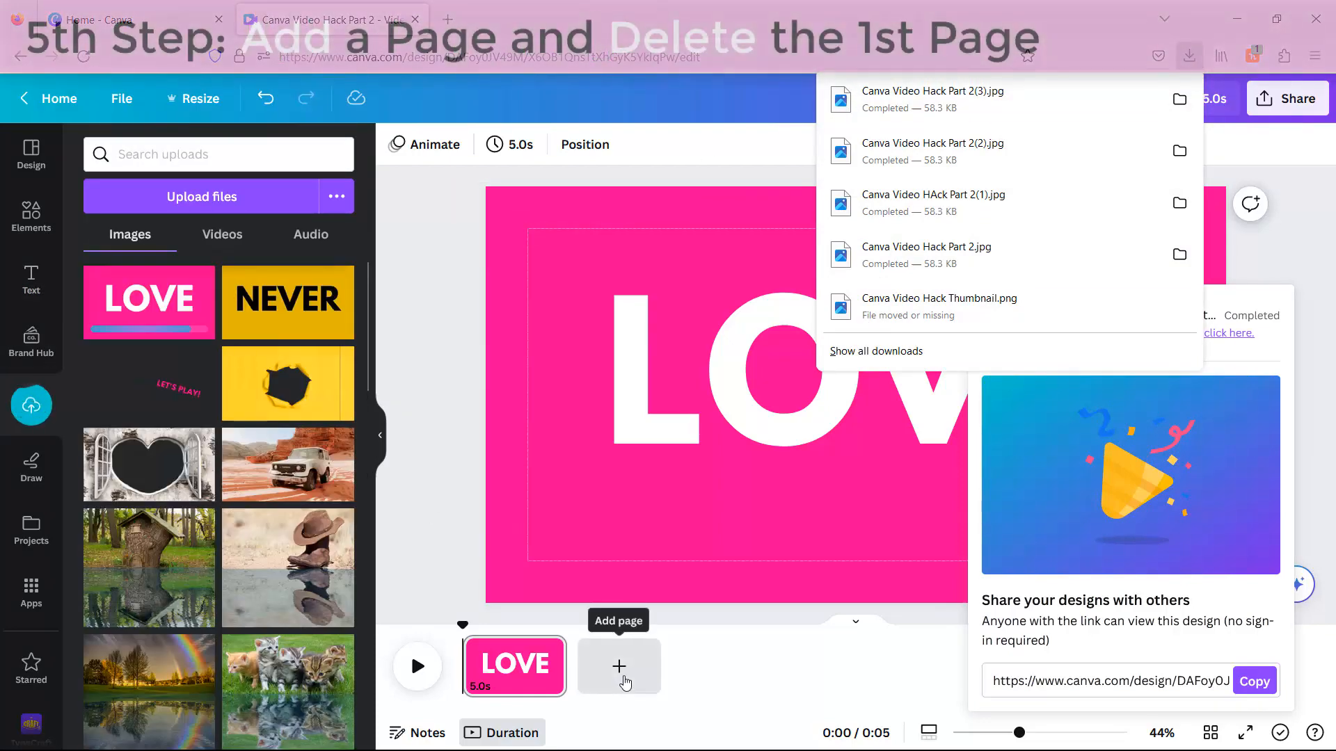
Add a new page and delete the first page containing the LOVE heading.
left_click(624, 681)
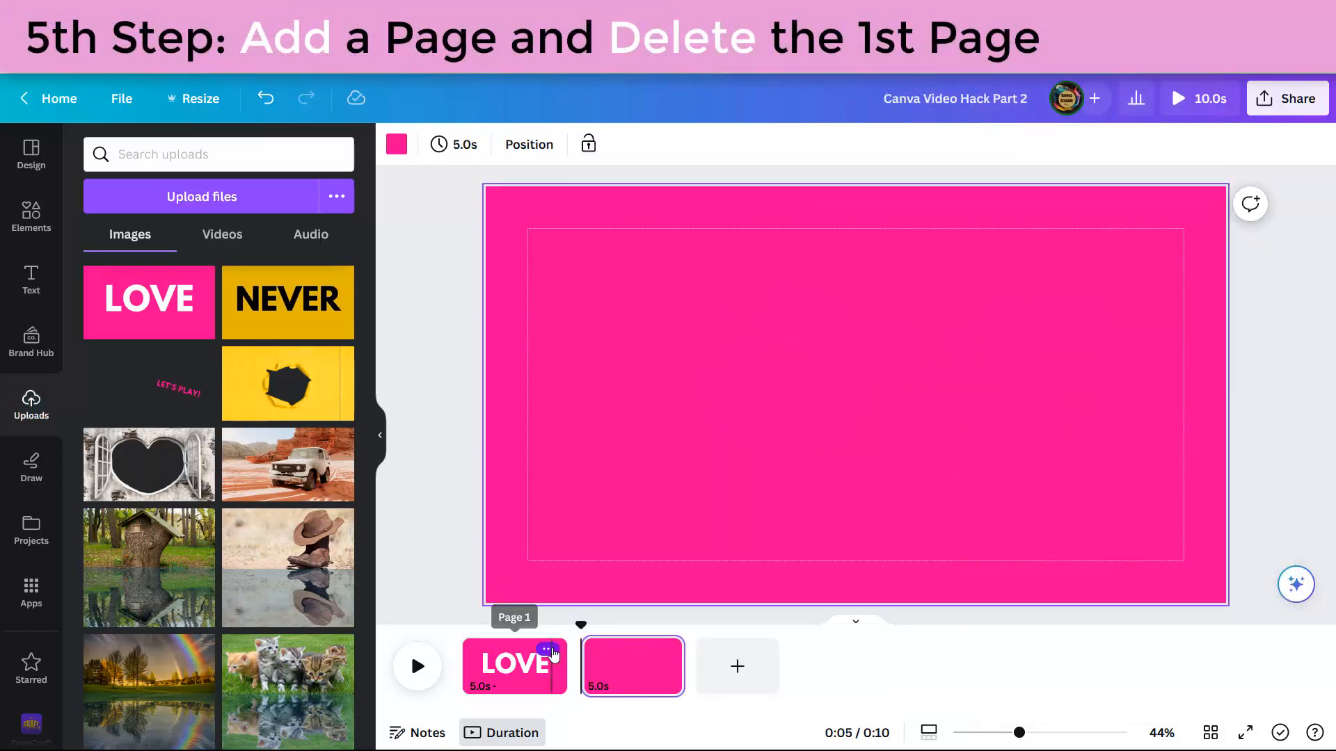
left_click(547, 650)
left_click(631, 452)
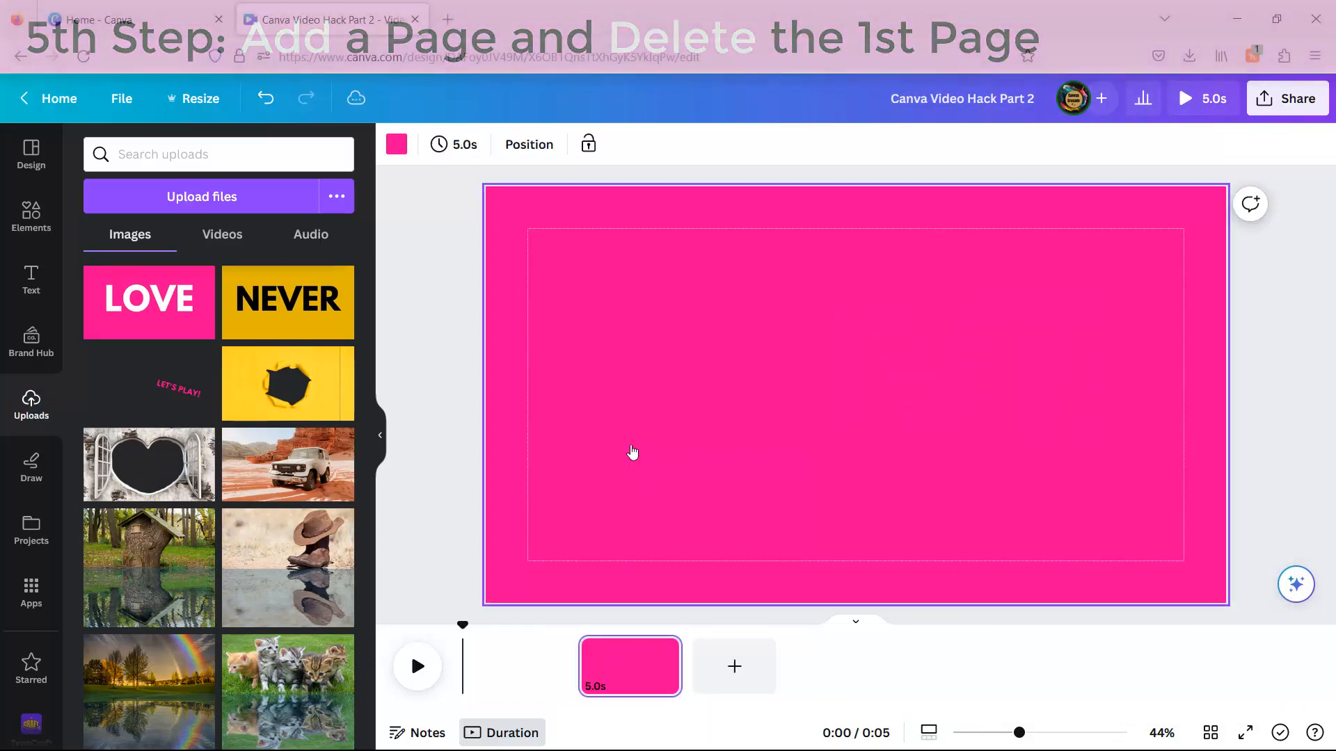
Insert the uploaded pink LOVE image and enlarge it to about 1890 × 1063 px, nearly filling the page.
left_click(159, 304)
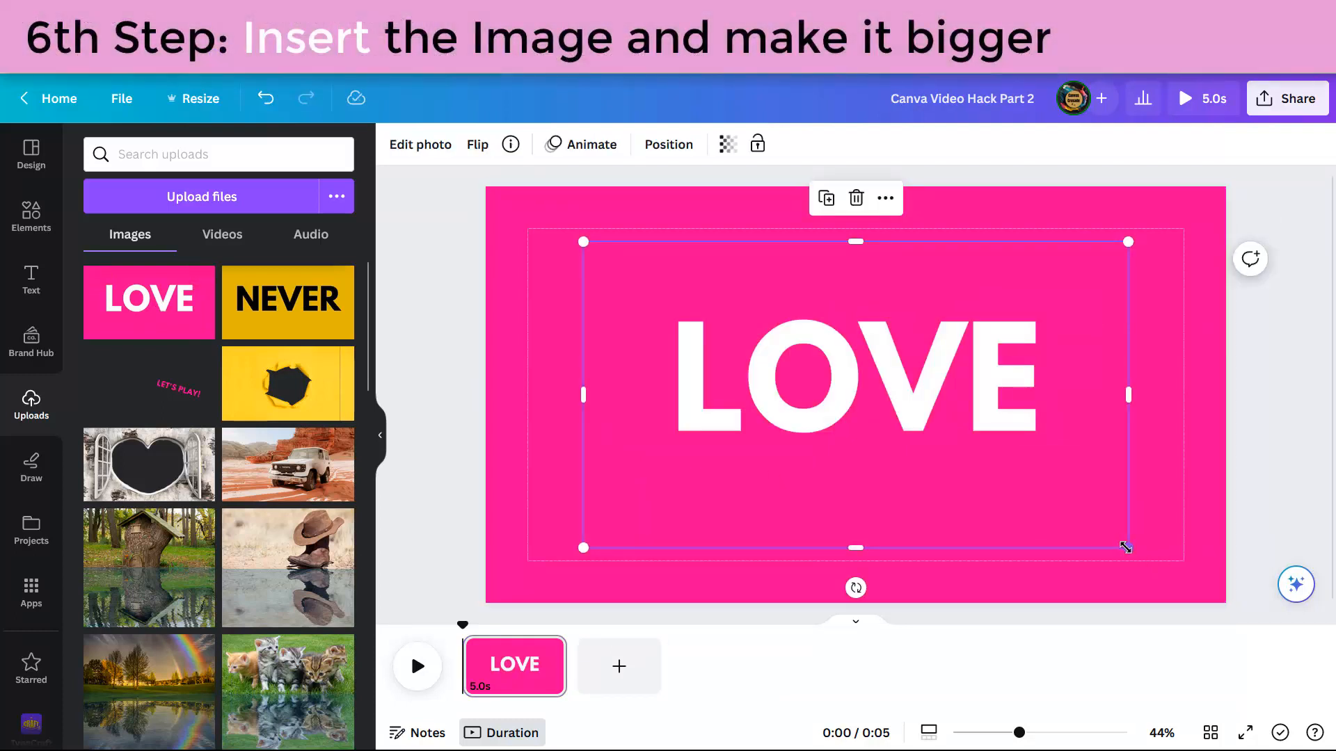
left_click_drag(1126, 548, 1204, 638)
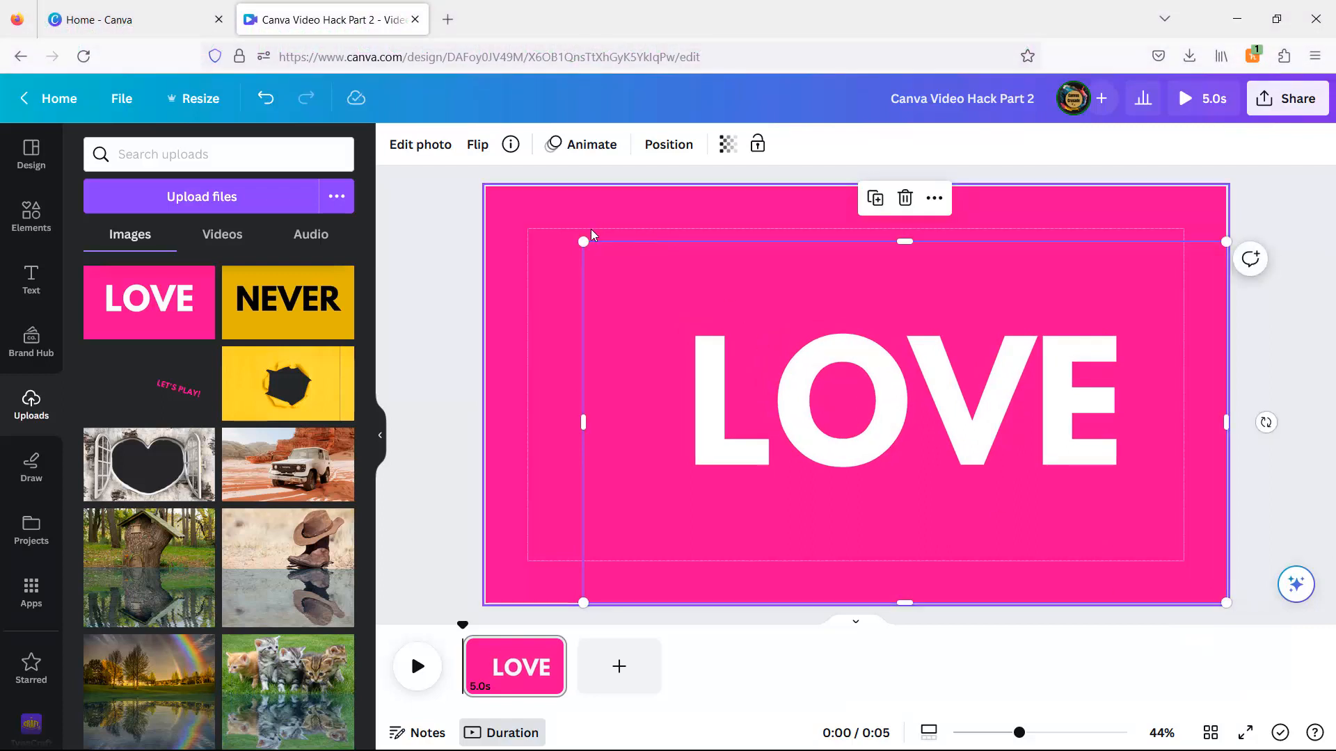
left_click_drag(584, 241, 495, 201)
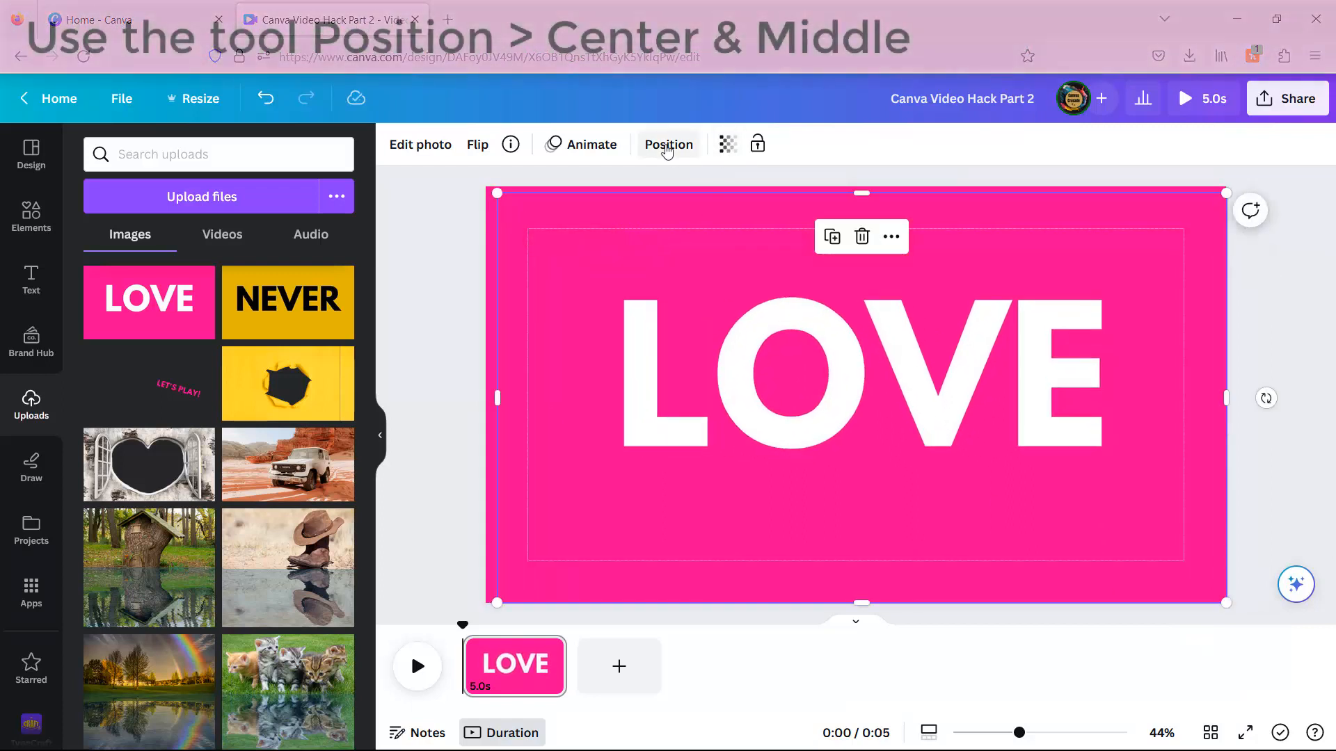
Align the LOVE image to the center and middle of the page.
left_click(667, 144)
left_click(260, 344)
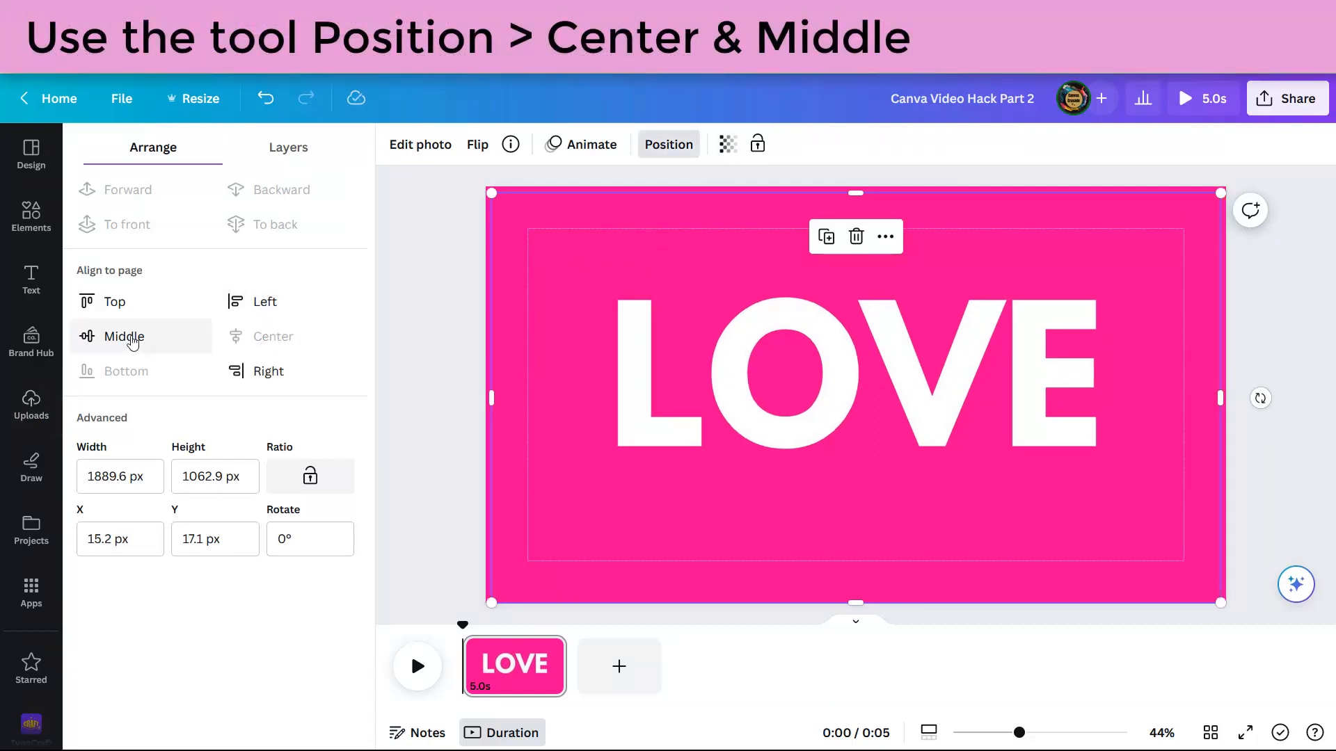
left_click(132, 341)
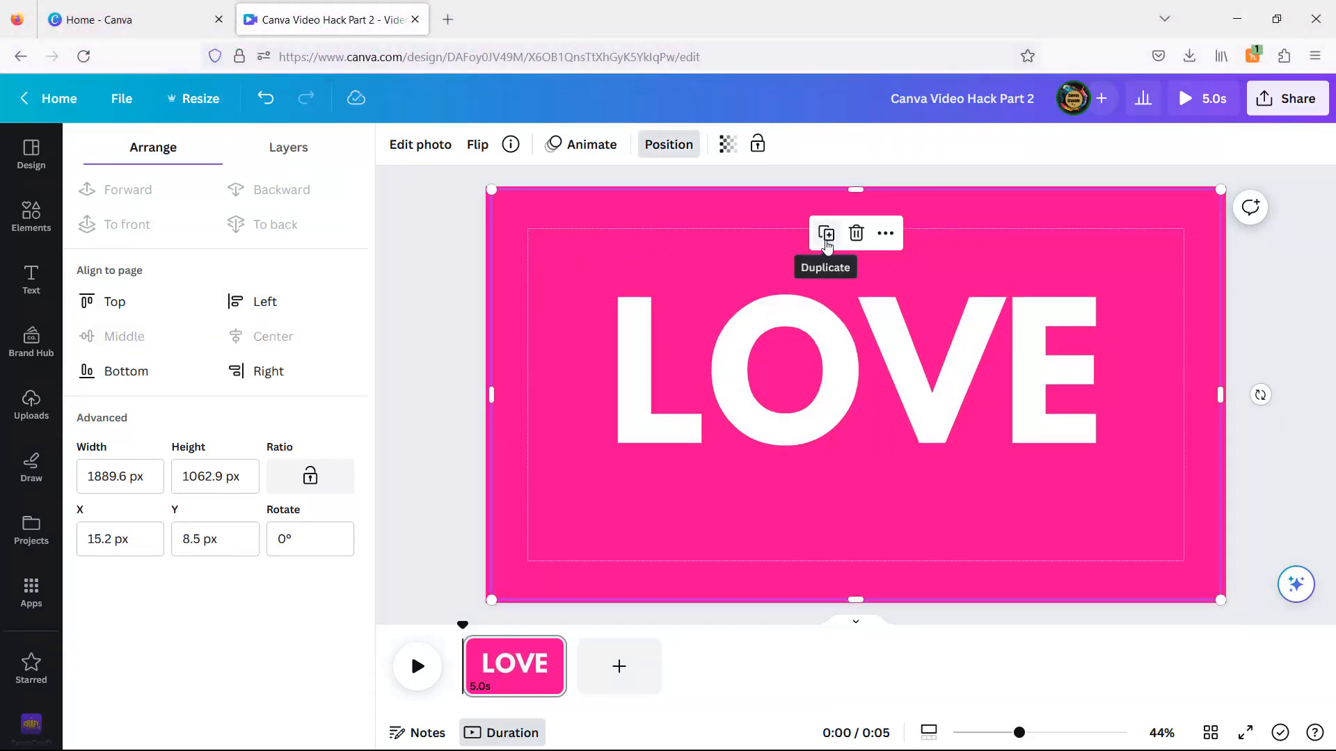
Duplicate the LOVE image and align the copy to the page's center and middle, exactly over the original.
left_click(826, 237)
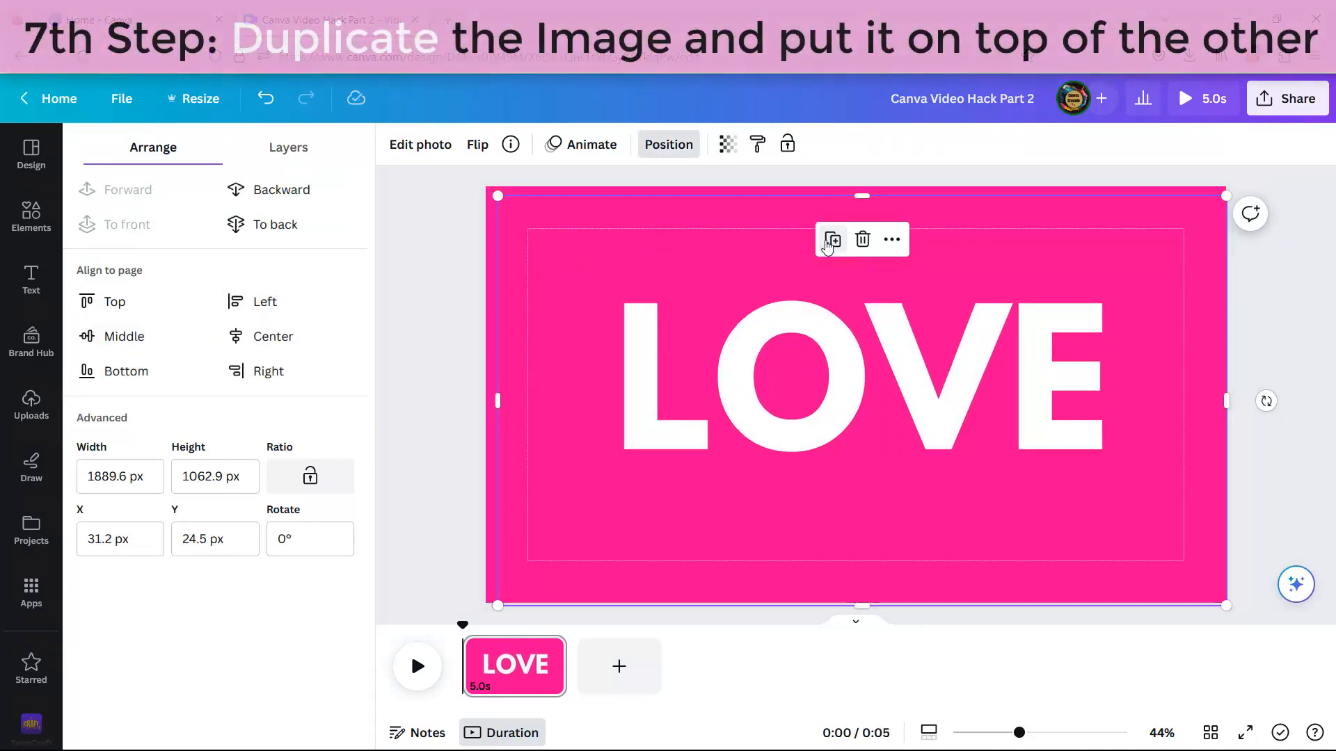
left_click(288, 341)
left_click(147, 339)
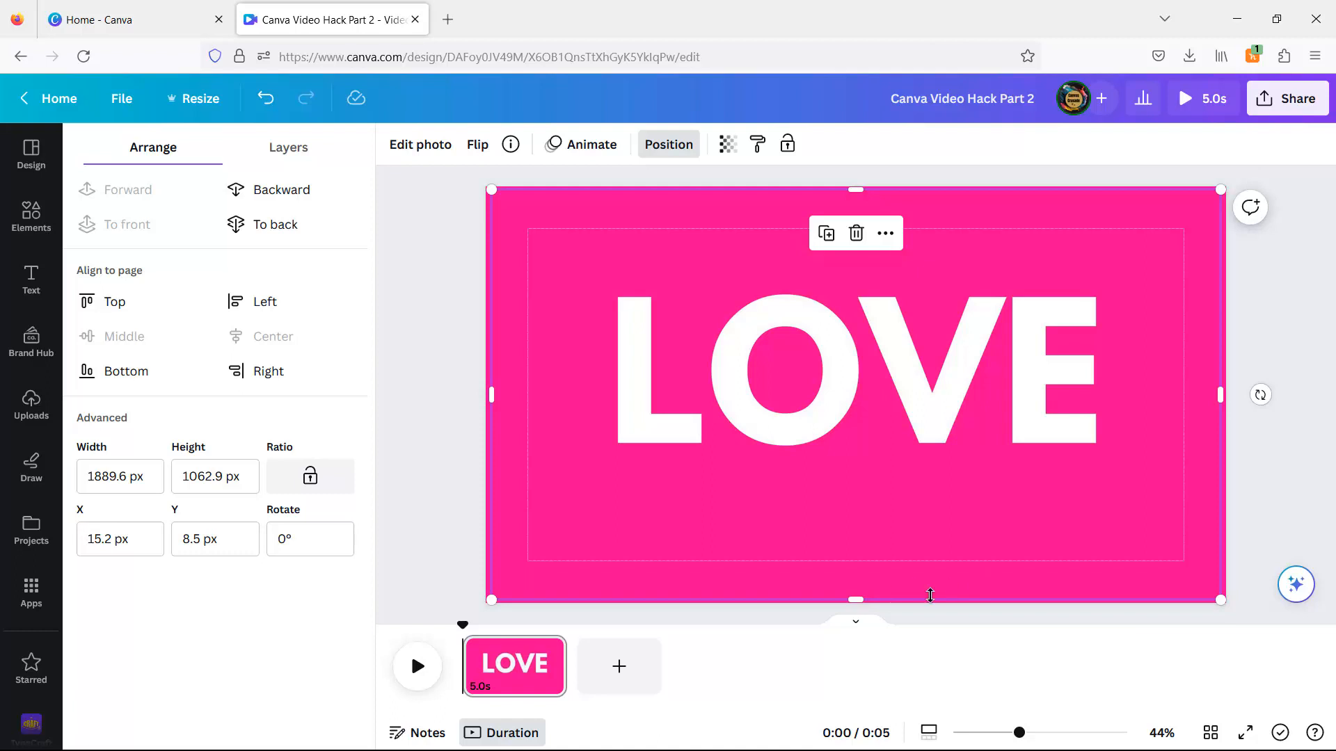
Crop the front LOVE image to its upper part, about 461 px high, and the back image to its lower part, about 602 px high.
left_click_drag(855, 599, 850, 361)
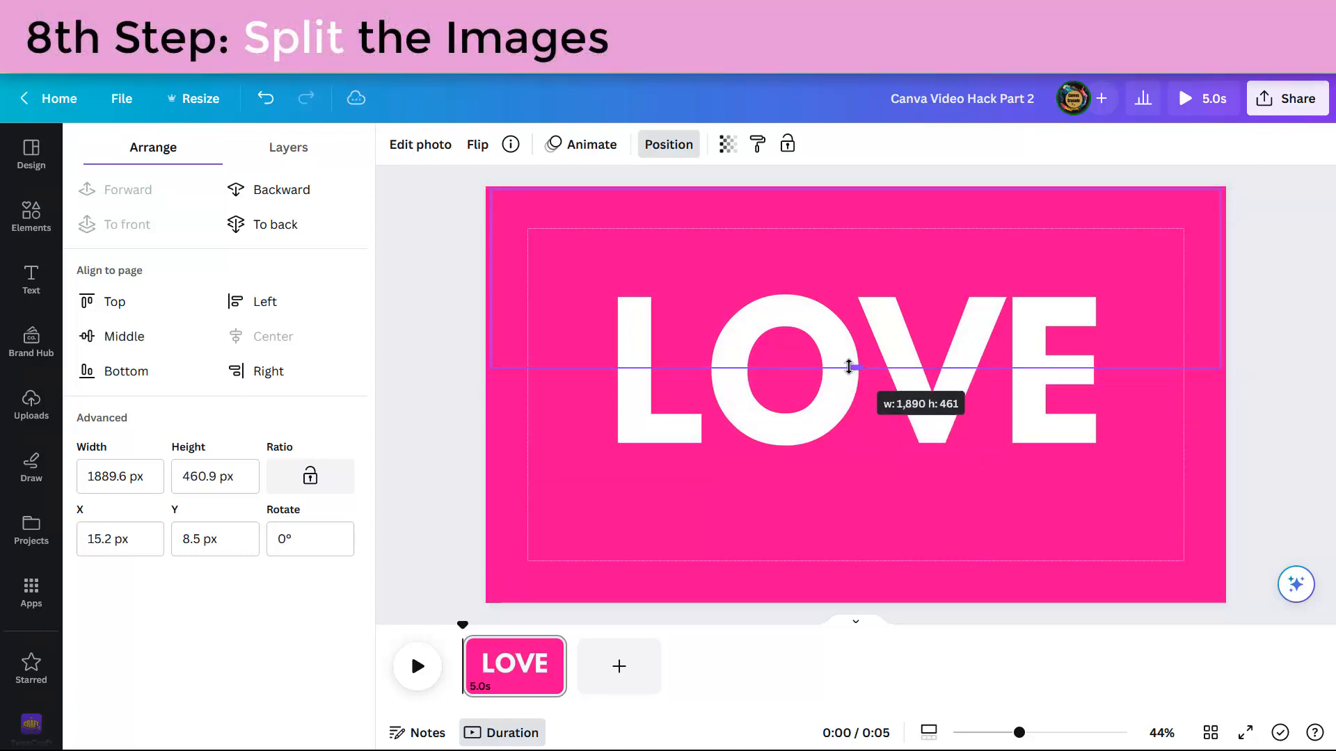
left_click(856, 505)
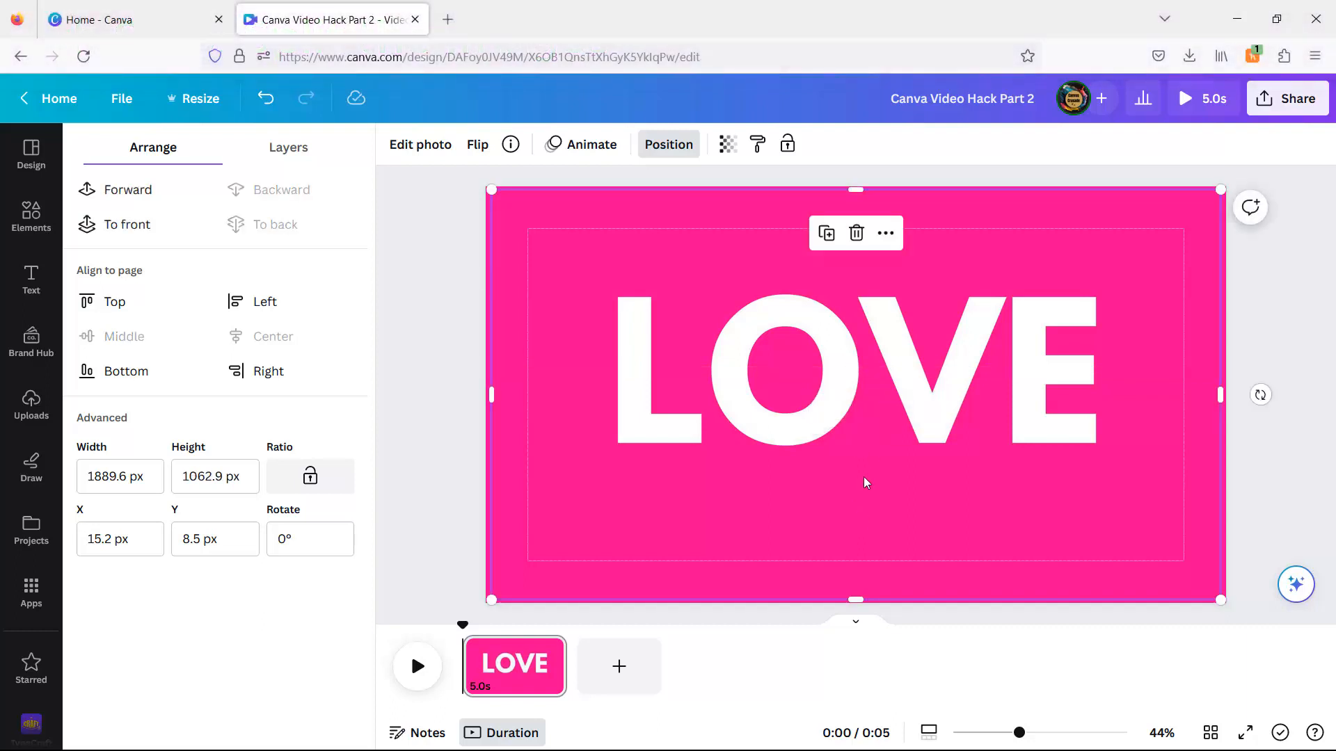
left_click_drag(851, 244, 974, 393)
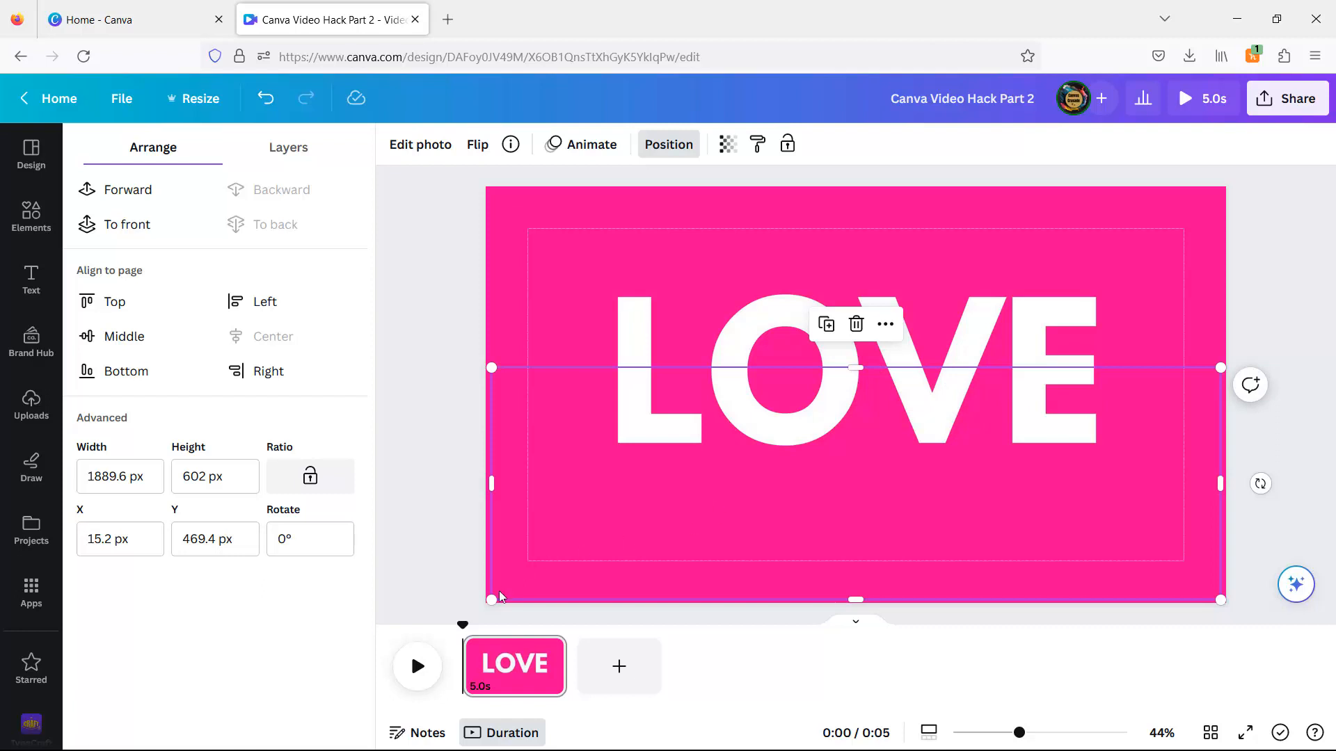
left_click(427, 533)
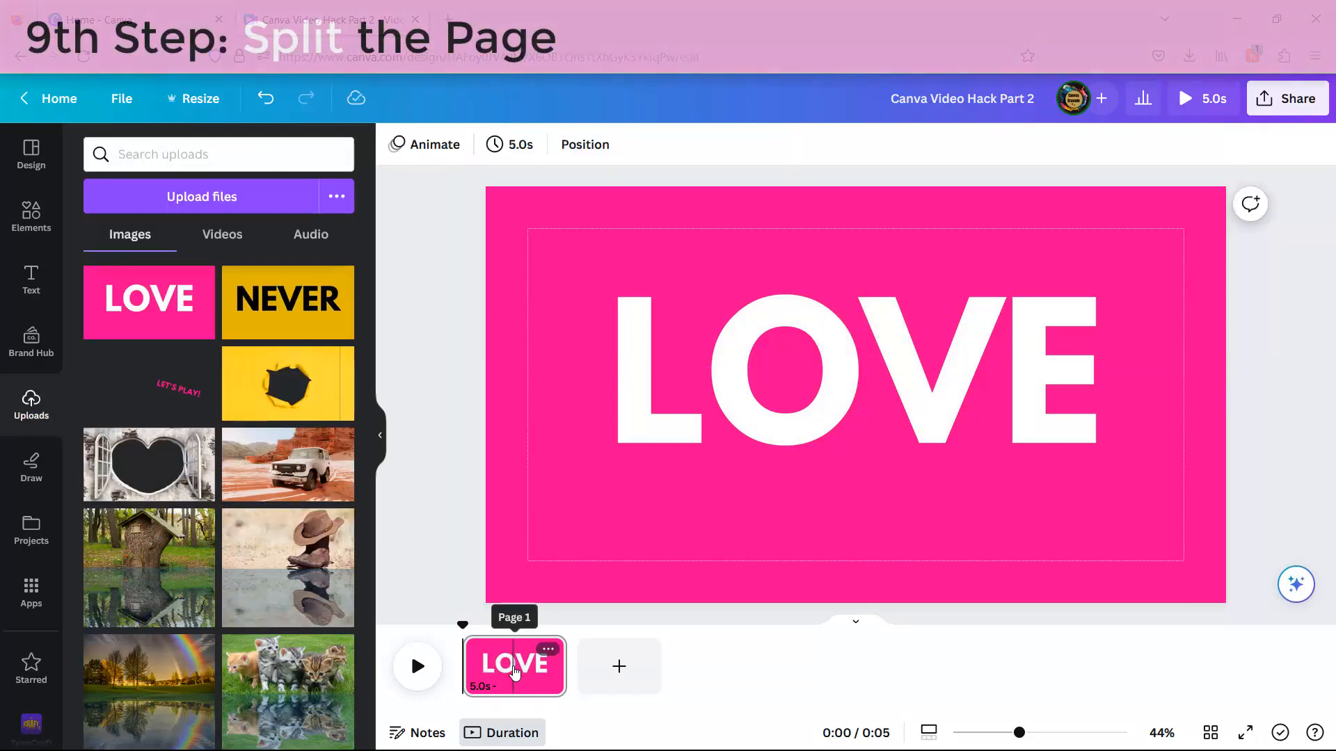
Split the page near its midpoint and add a Match & Move transition between the two resulting pages.
left_click(514, 671)
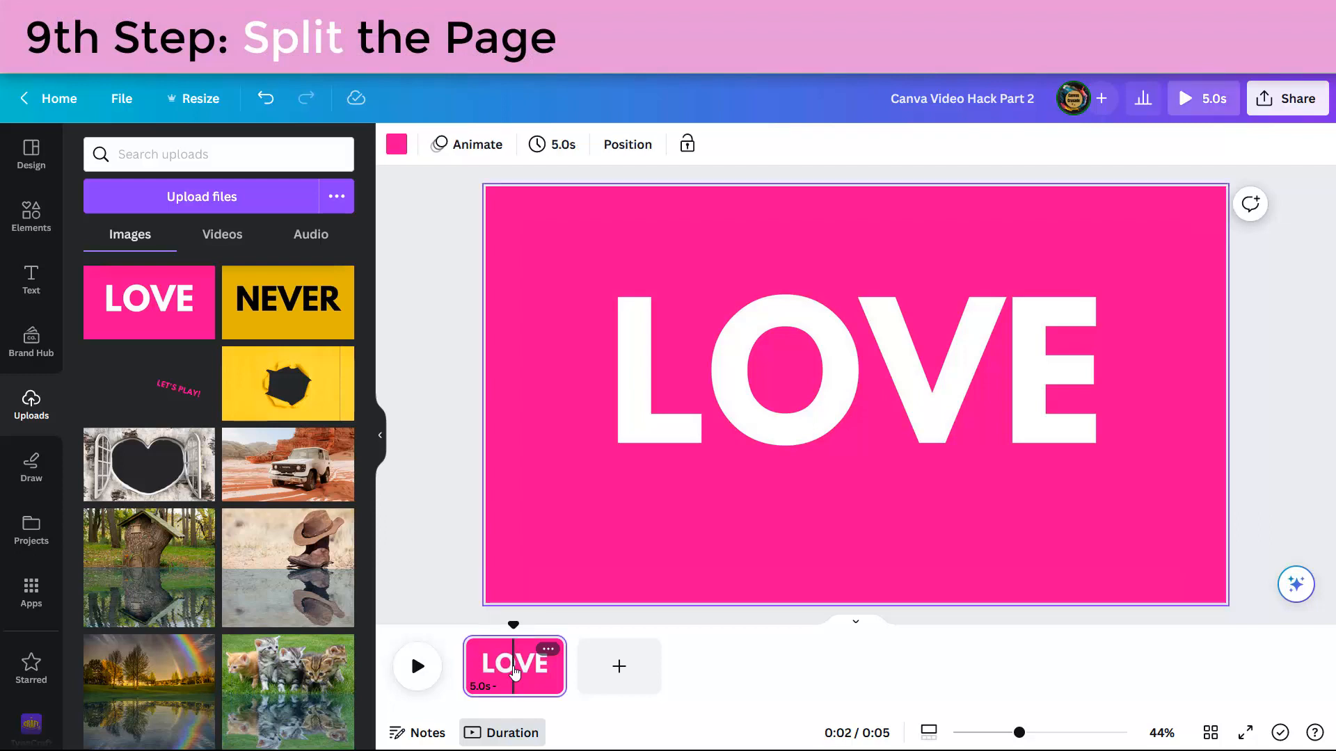
right_click(515, 672)
left_click(548, 594)
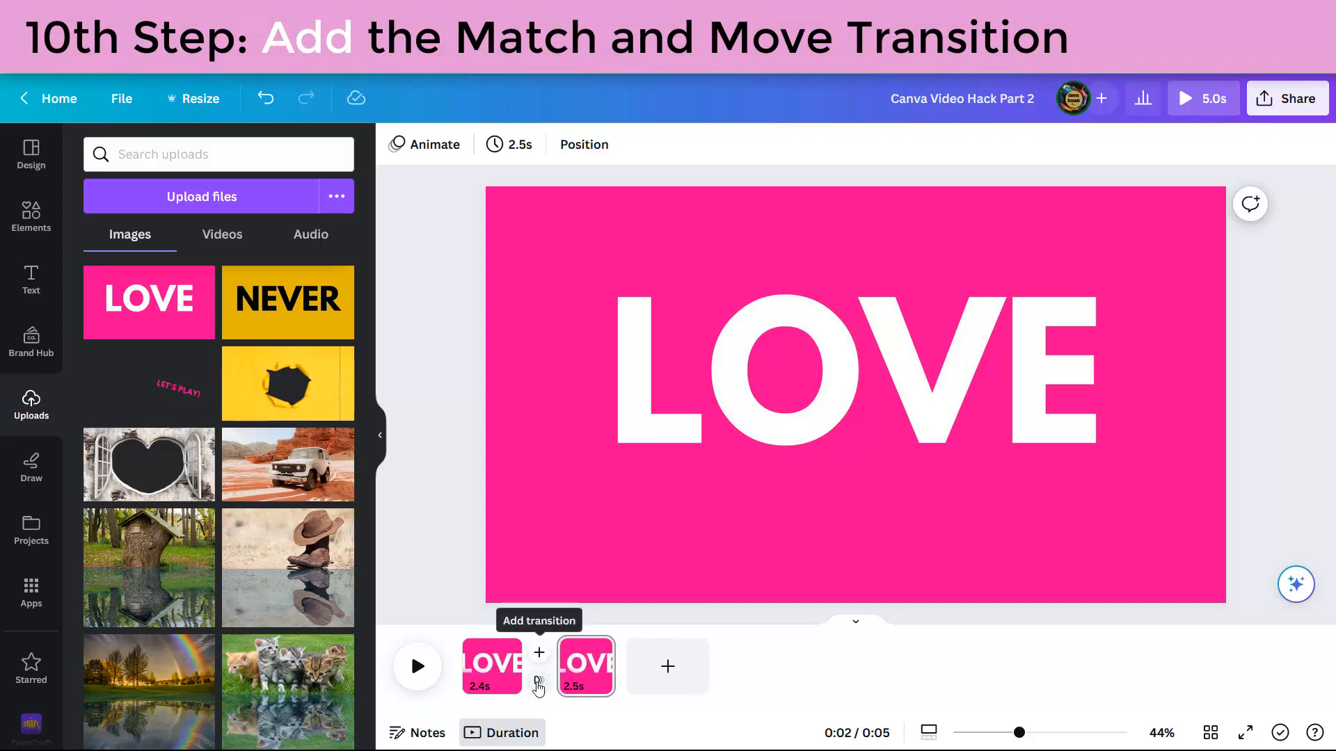
left_click(538, 685)
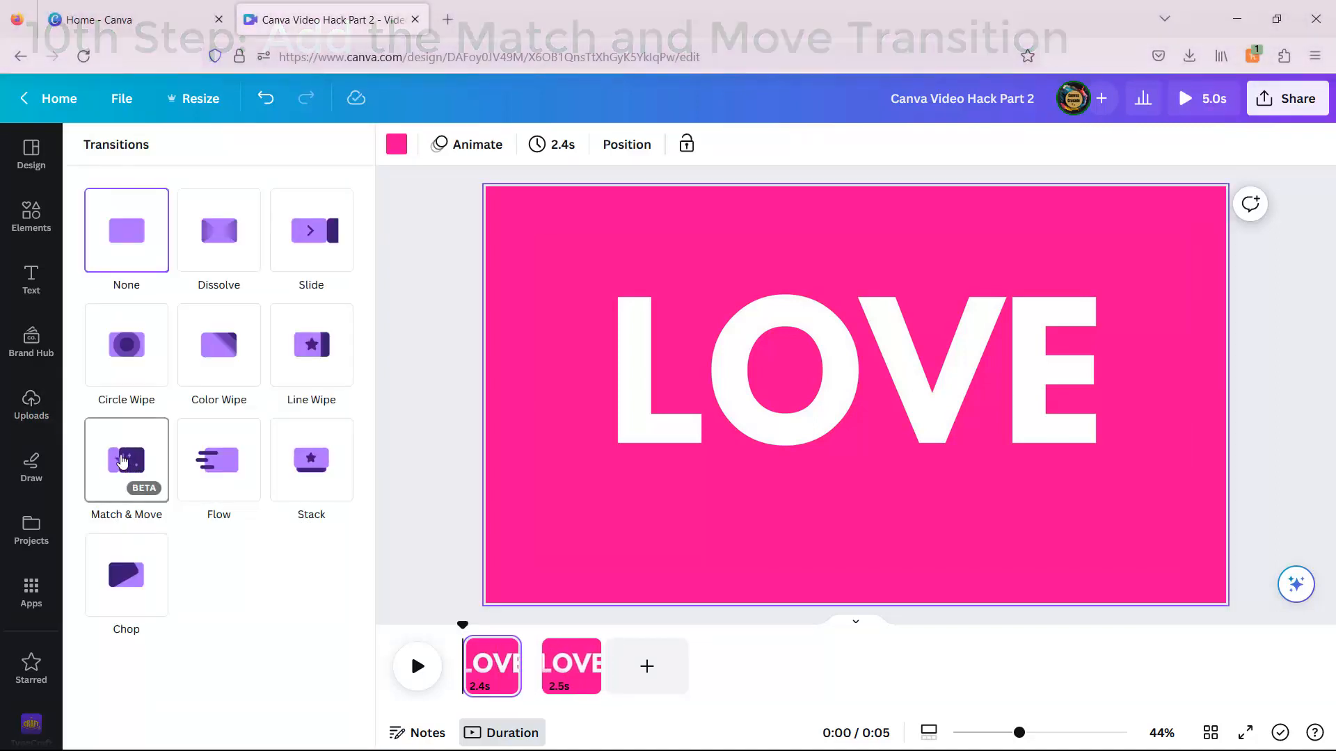
left_click(123, 461)
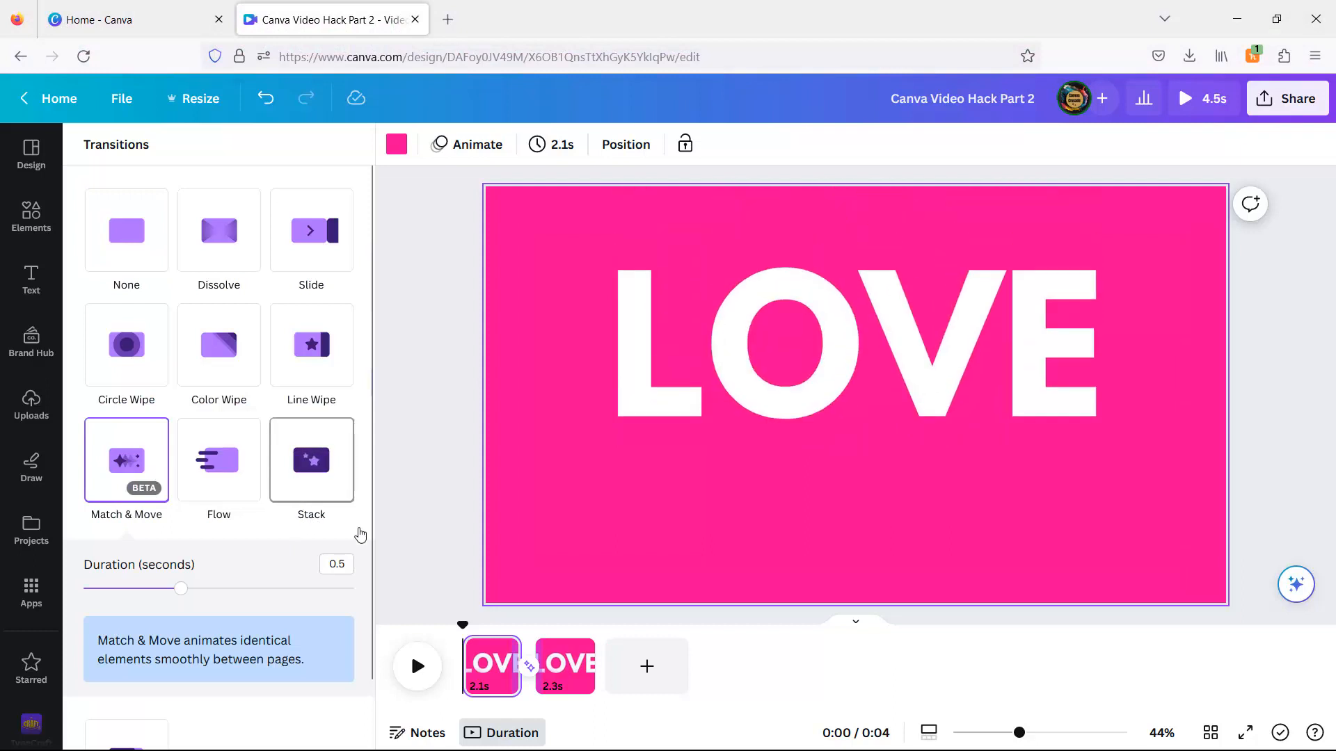
On the second page, move the upper LOVE half up to Y about -138 px and the lower half down to about 717.5 px, keeping both horizontally centered.
left_click(571, 689)
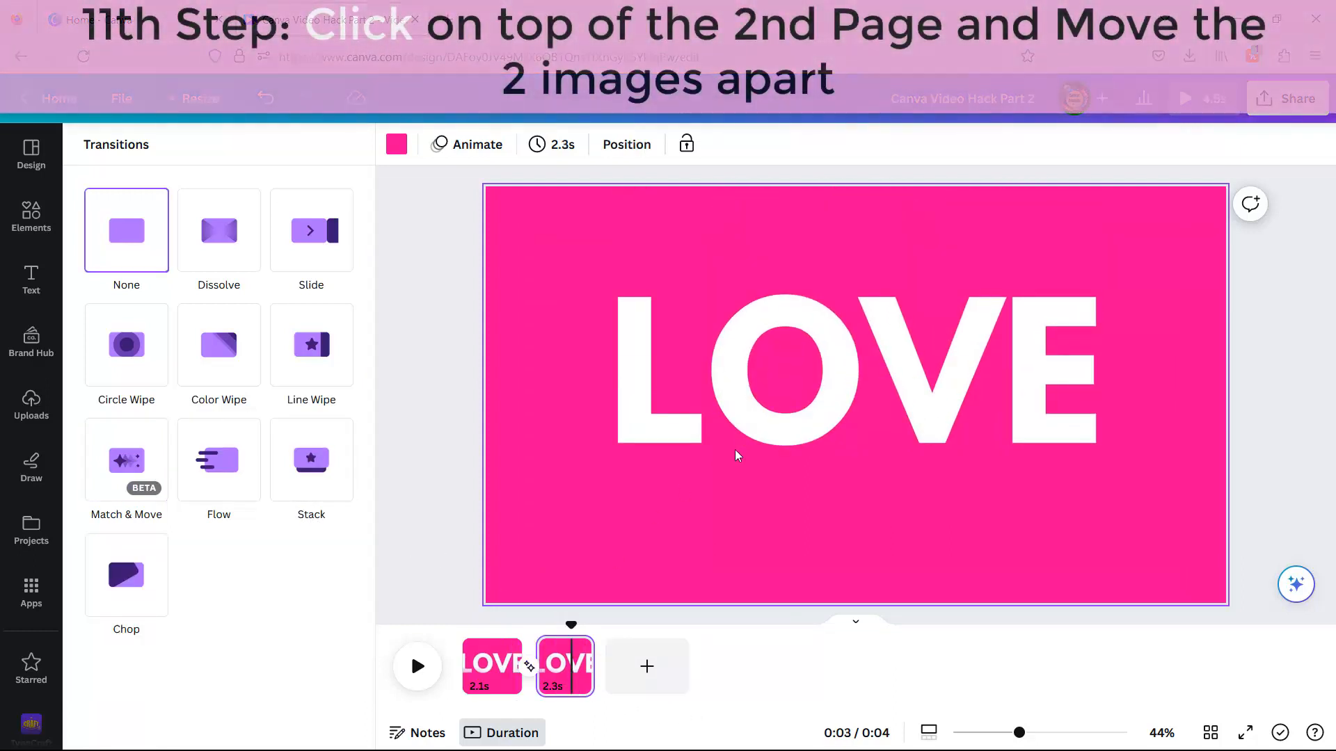
left_click(808, 457)
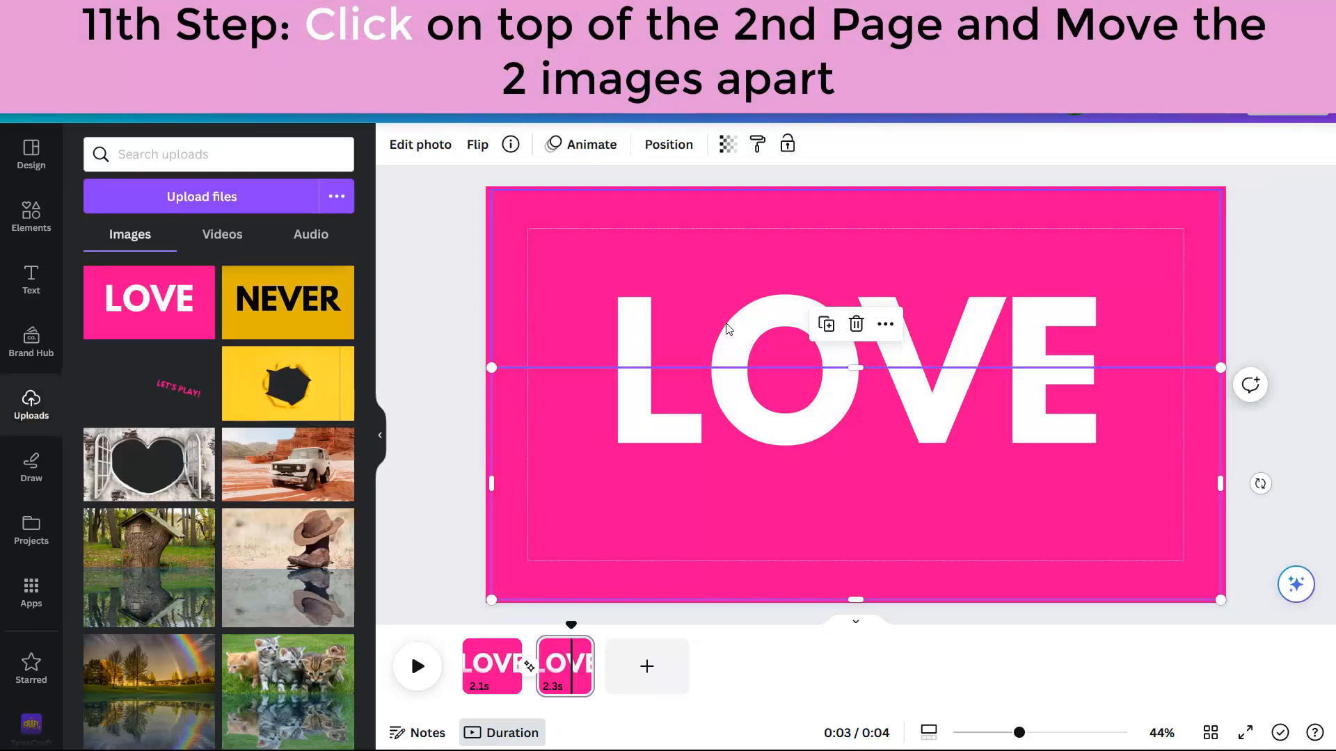
left_click(913, 332)
left_click_drag(905, 332, 902, 274)
left_click(670, 146)
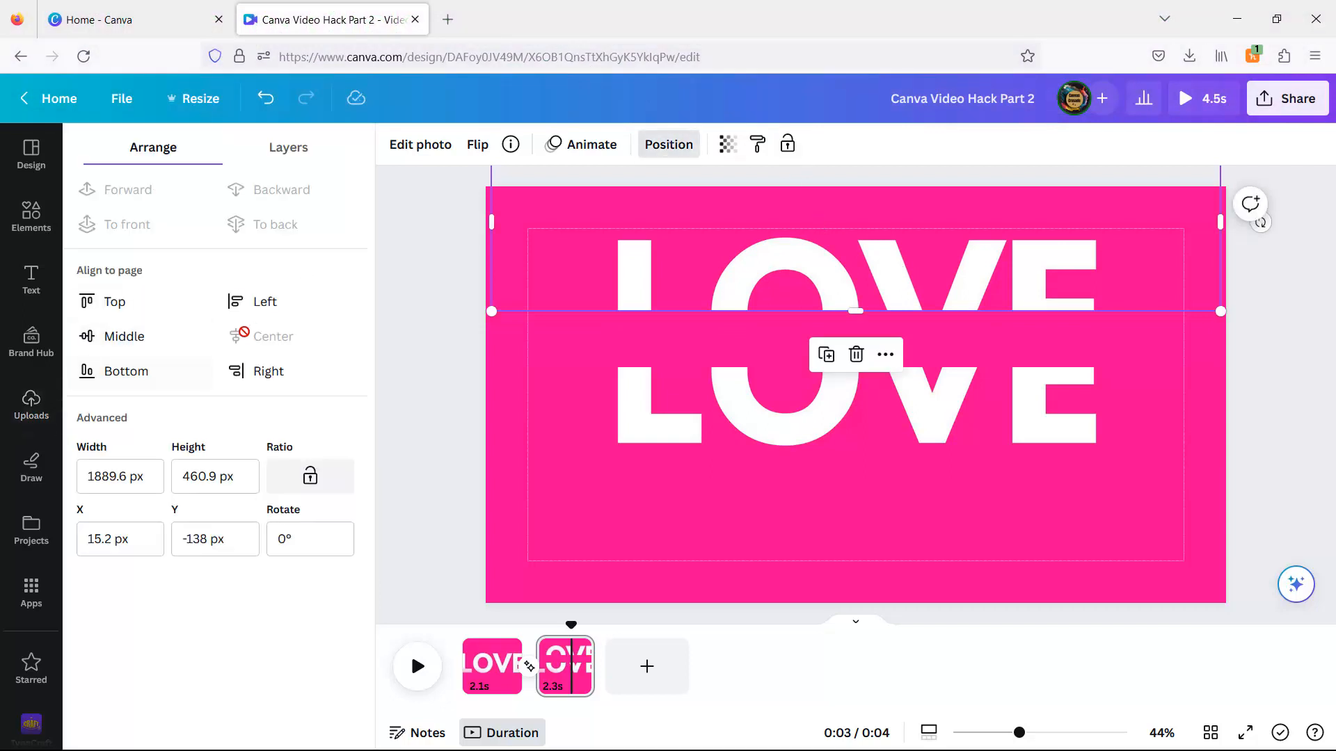
left_click(870, 432)
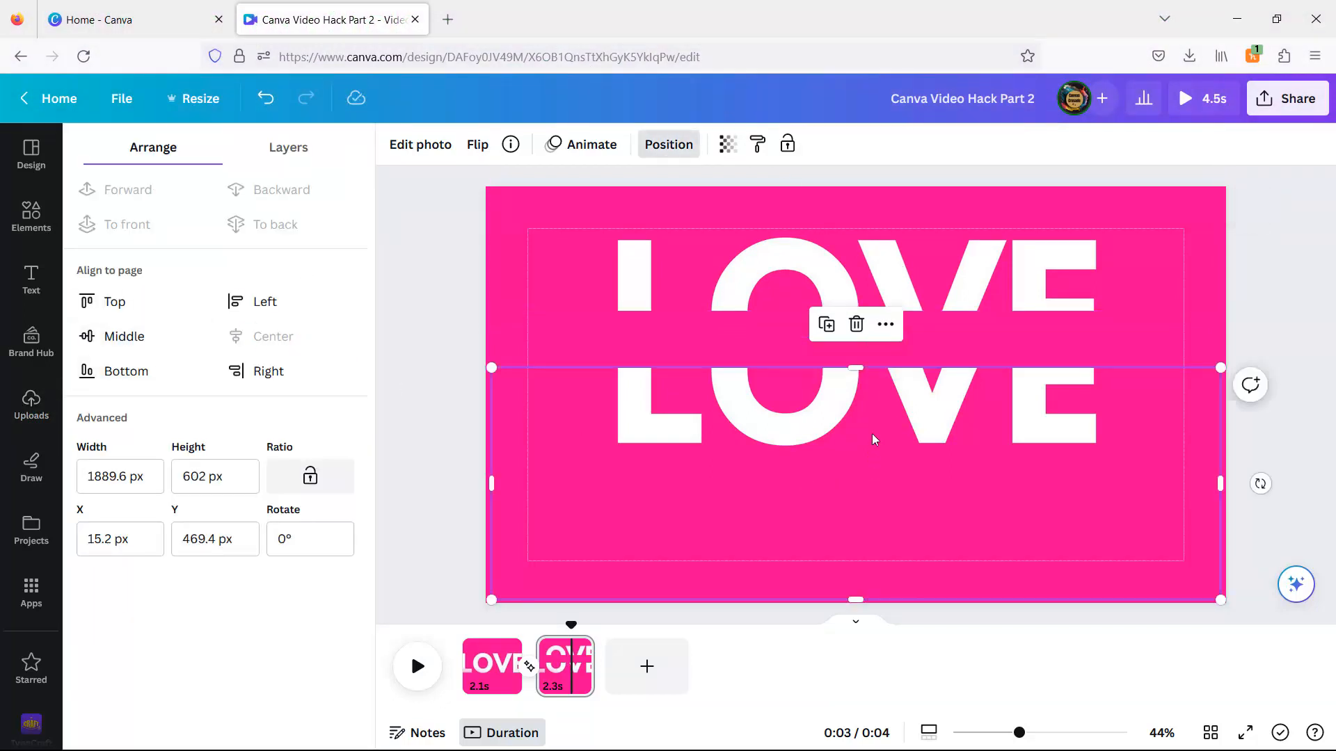
left_click_drag(862, 451, 865, 548)
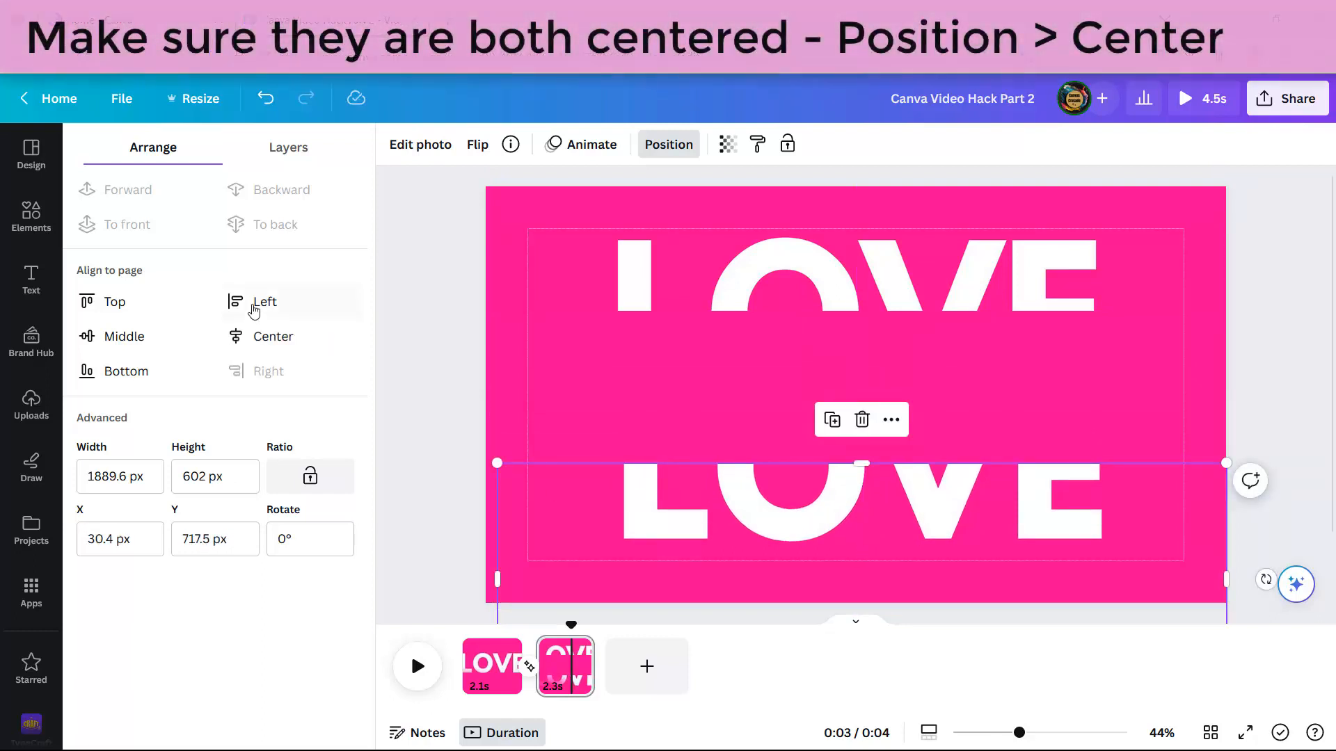
left_click(271, 339)
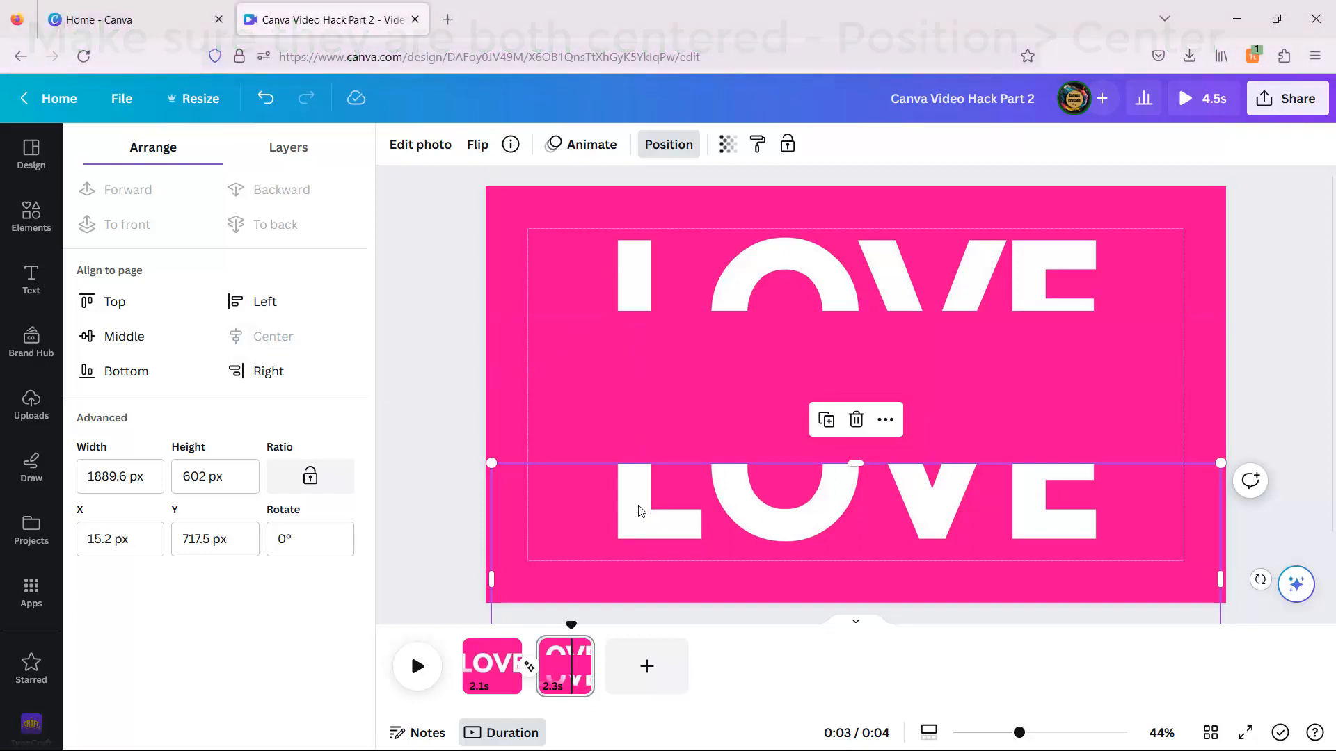
Play the video from the start to preview the two LOVE halves moving apart.
left_click_drag(570, 626, 465, 625)
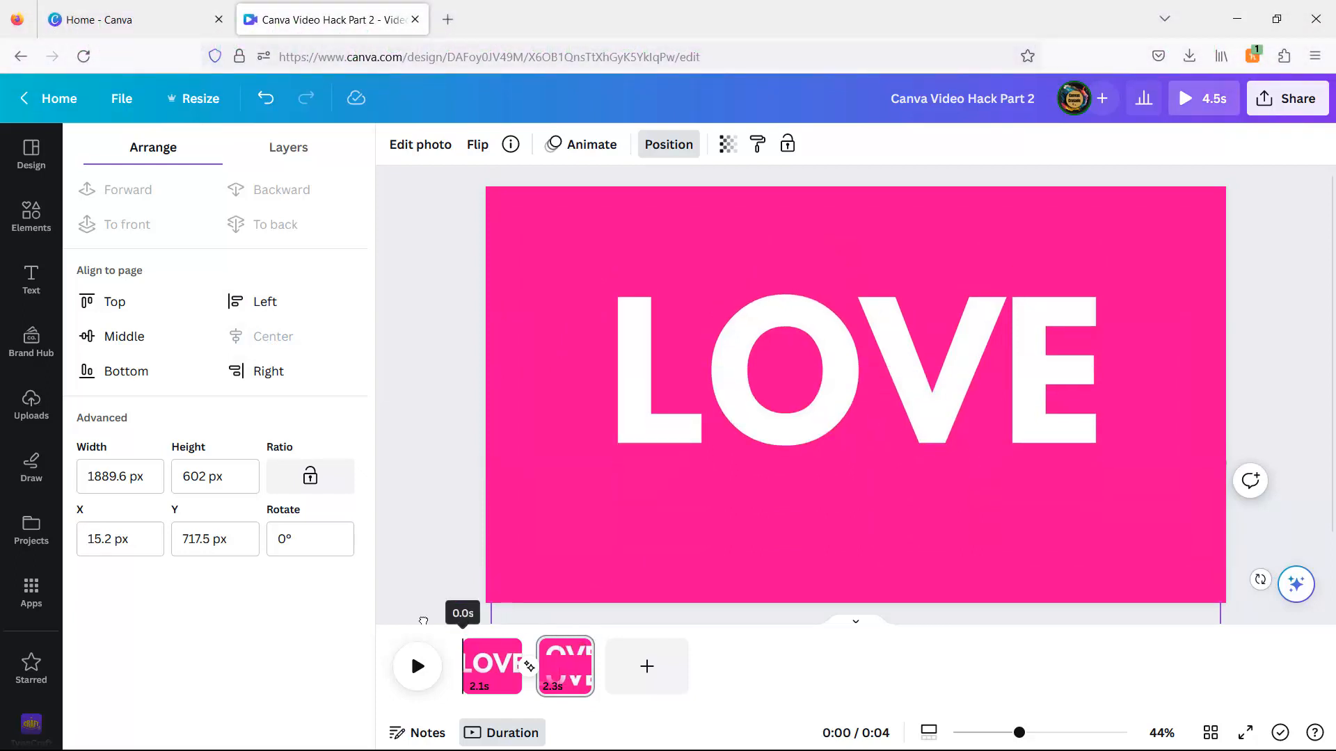
left_click(422, 672)
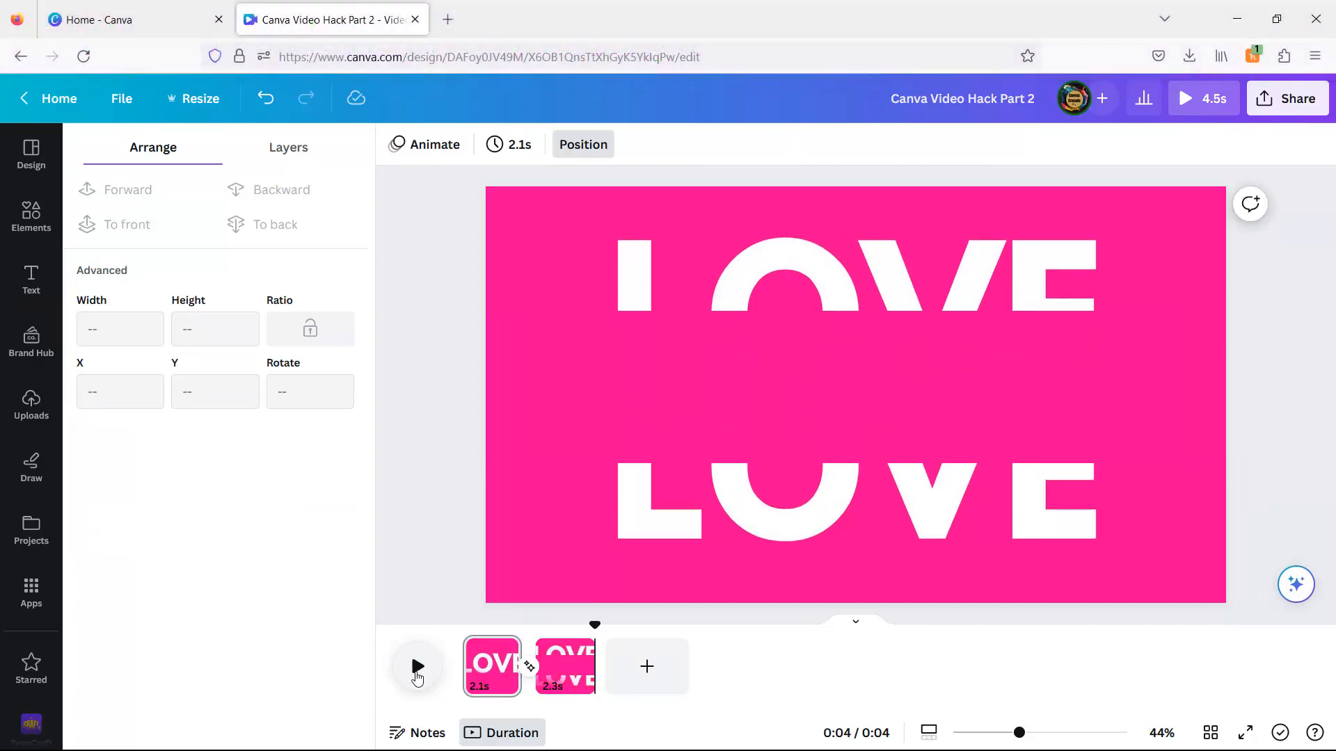
Insert a square shape on the second page and color it white.
left_click(4, 220)
left_click(566, 682)
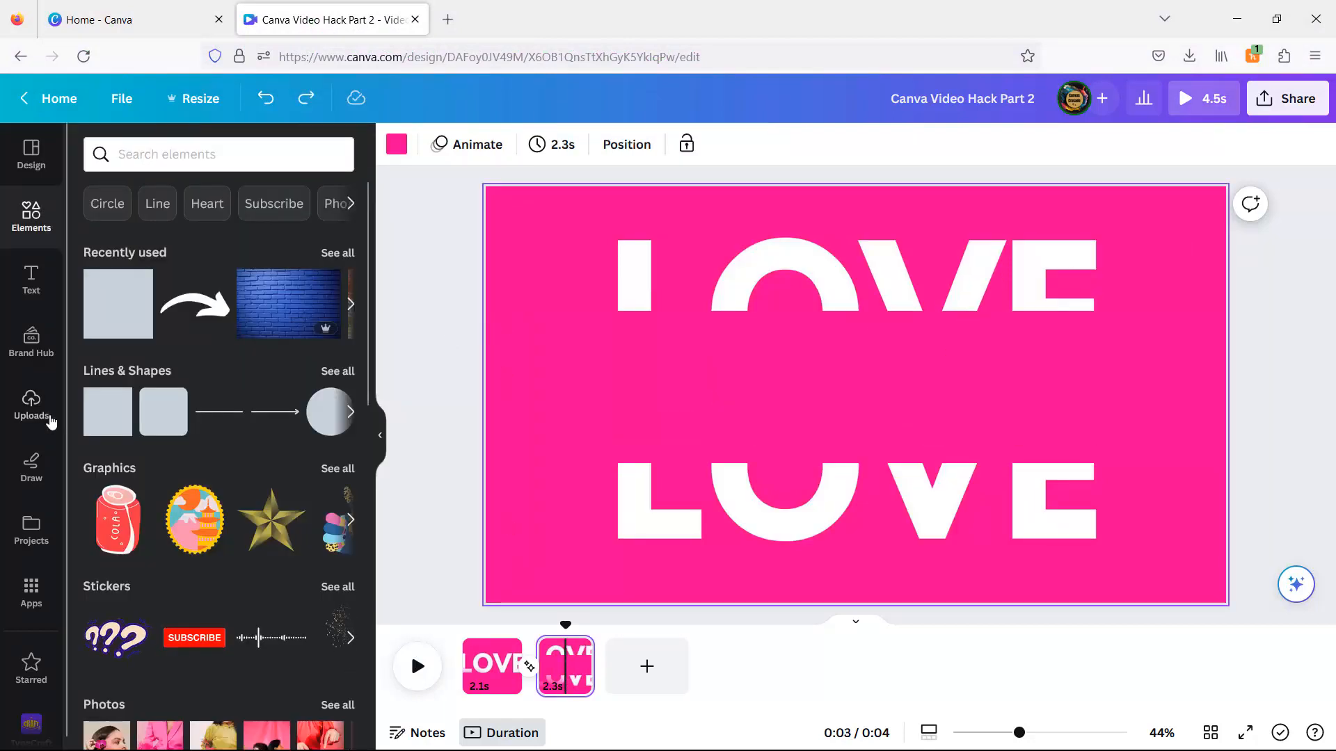
left_click(103, 425)
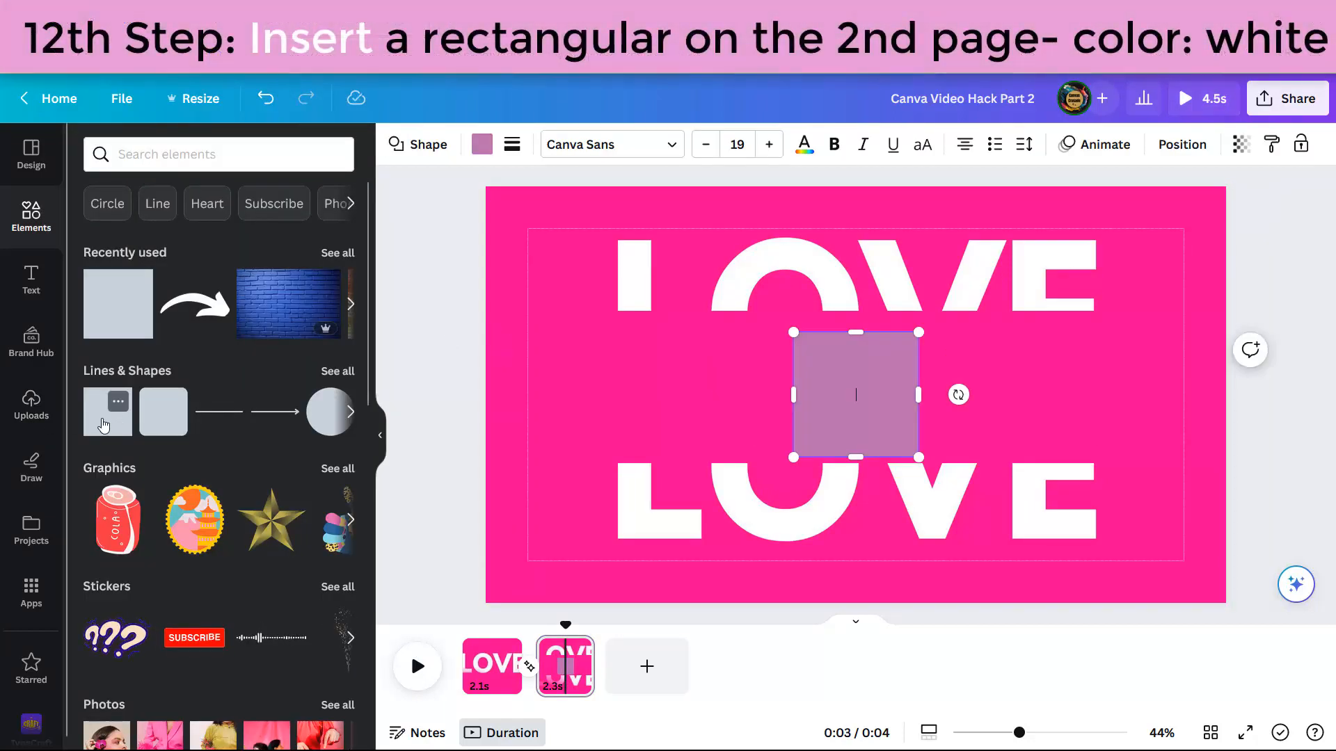
left_click(480, 144)
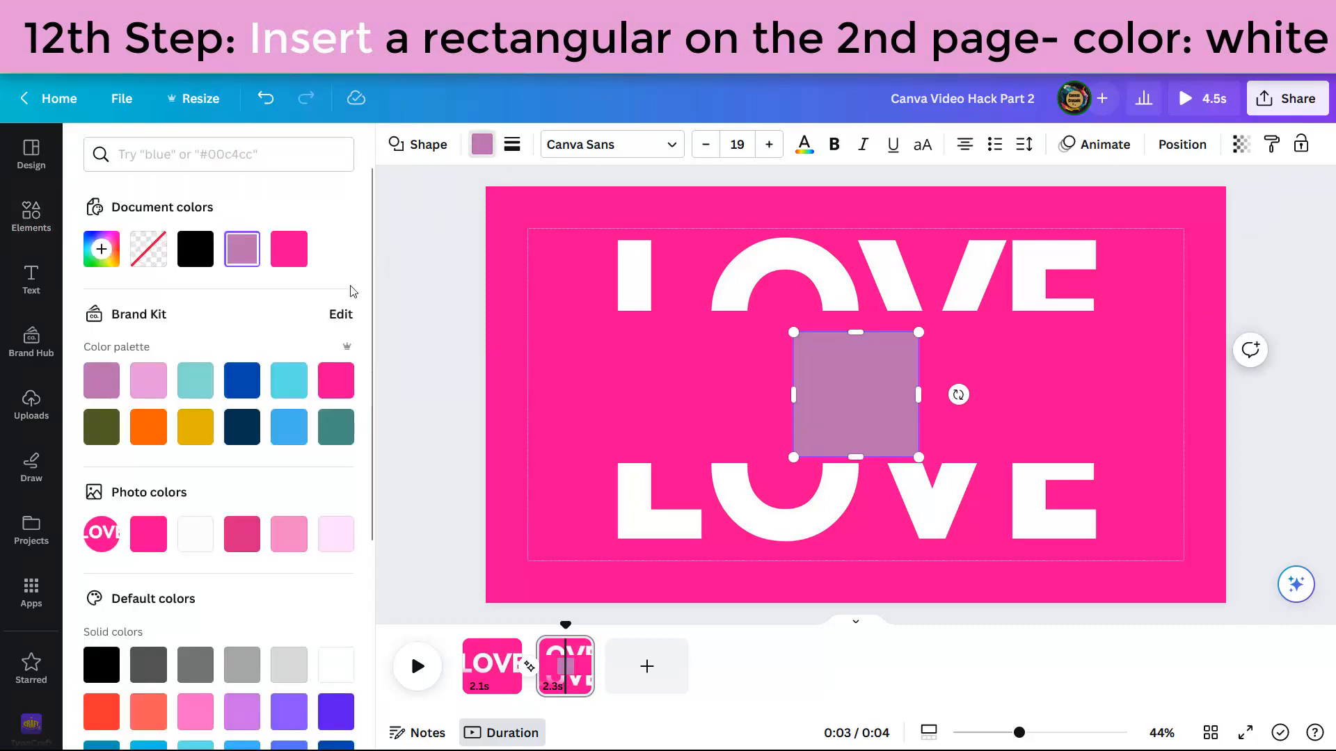
left_click(337, 666)
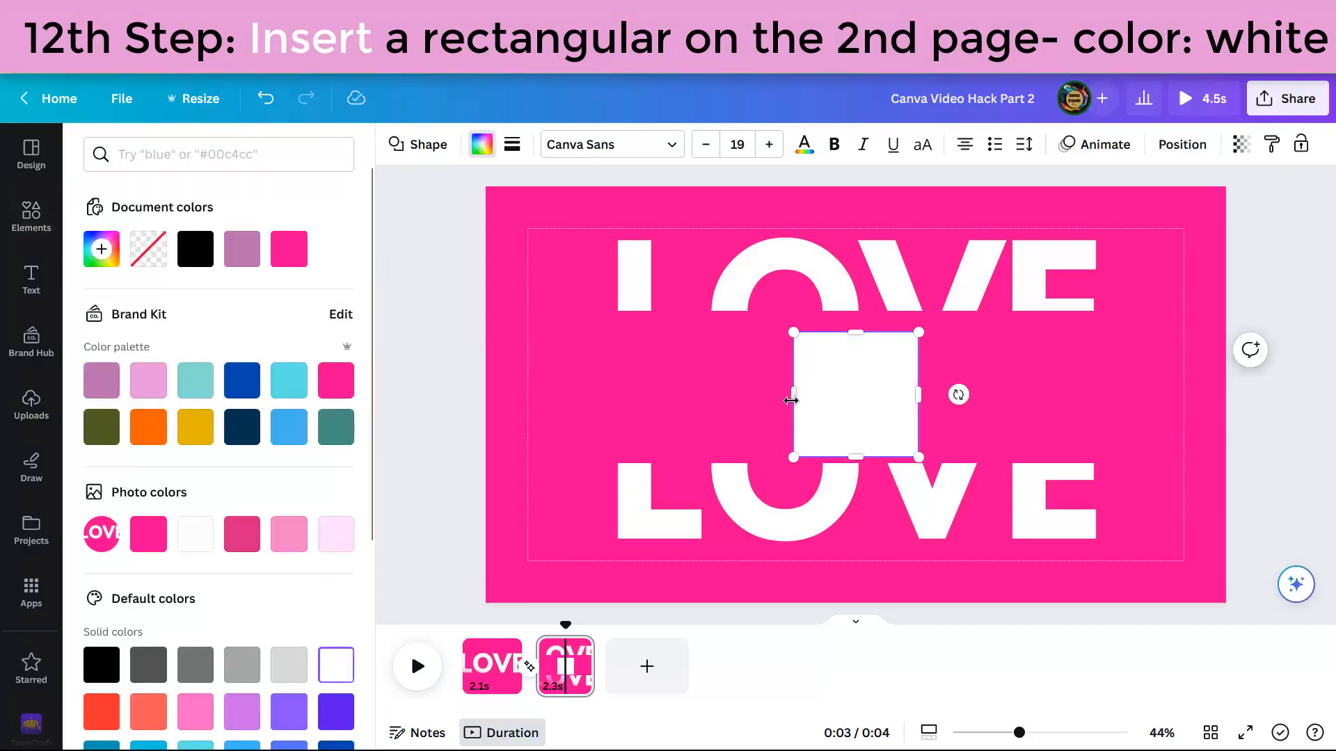
Stretch the white shape across the full page width and resize its height to fill the gap between the LOVE halves.
left_click_drag(791, 400, 484, 386)
left_click_drag(1083, 394, 1226, 380)
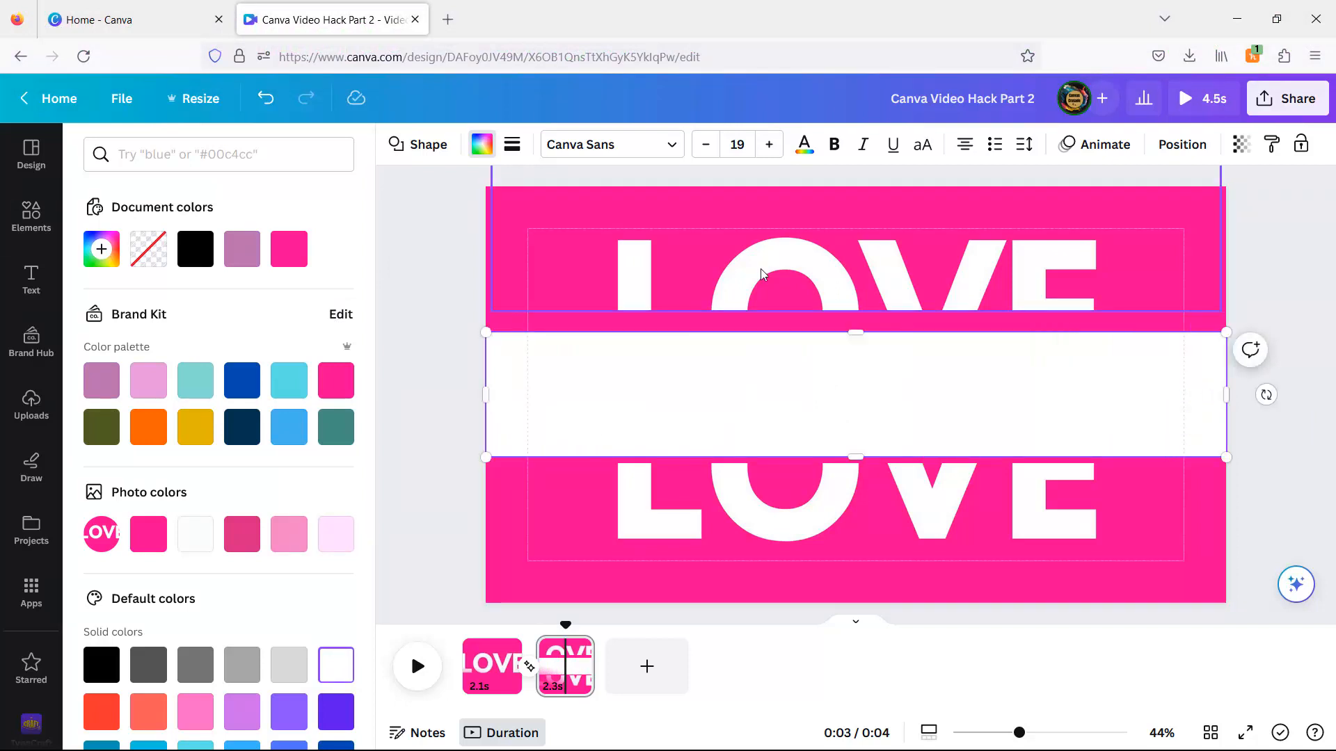
mouse_move(856, 329)
left_mouse_down()
mouse_move(853, 301)
mouse_move(853, 312)
left_mouse_up()
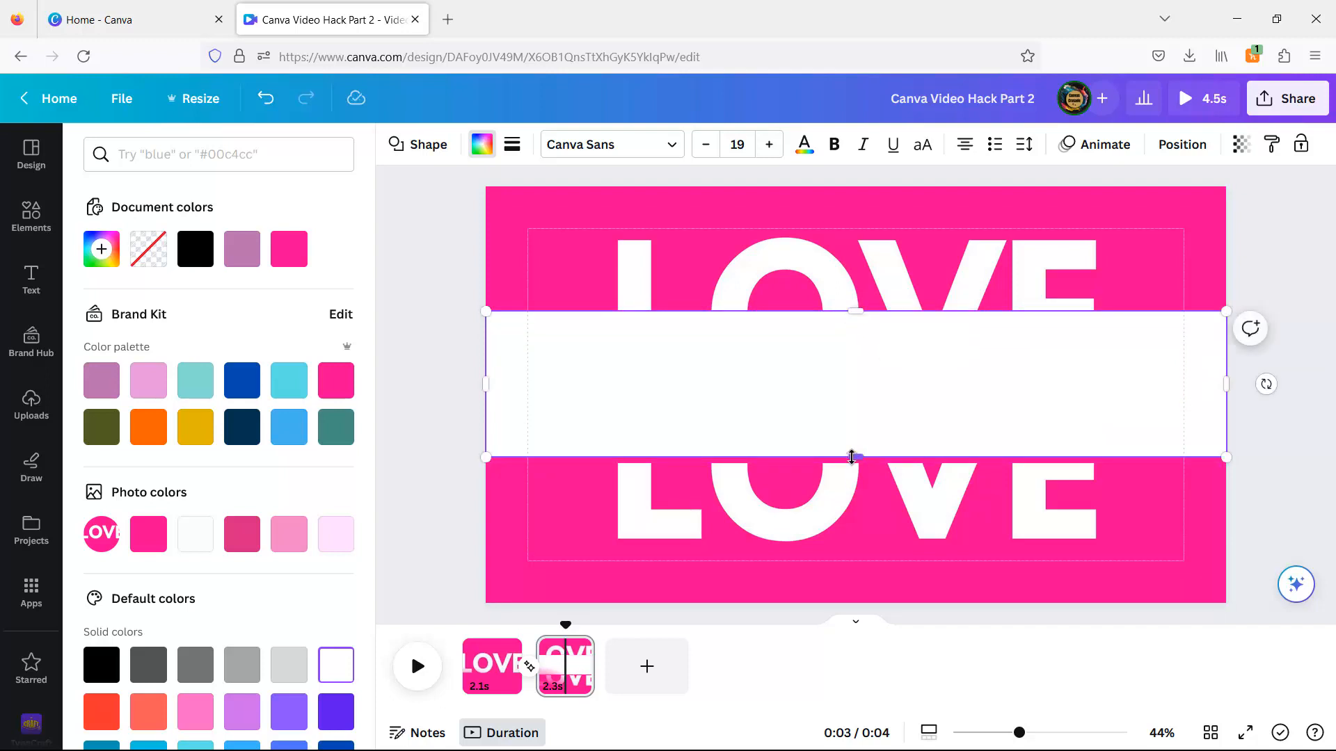
left_click_drag(852, 457, 850, 463)
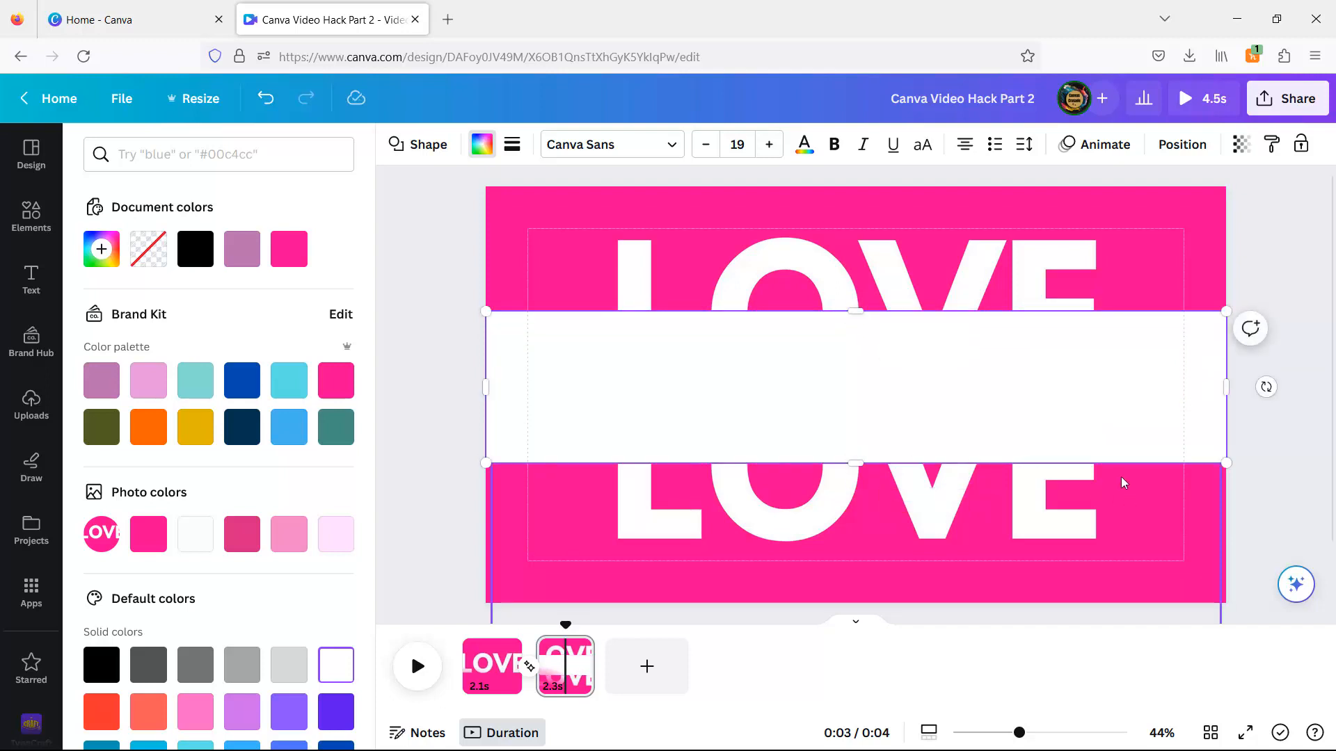
Add a heading reading "WINS!" over the white band, in the background's pink color.
left_click(31, 278)
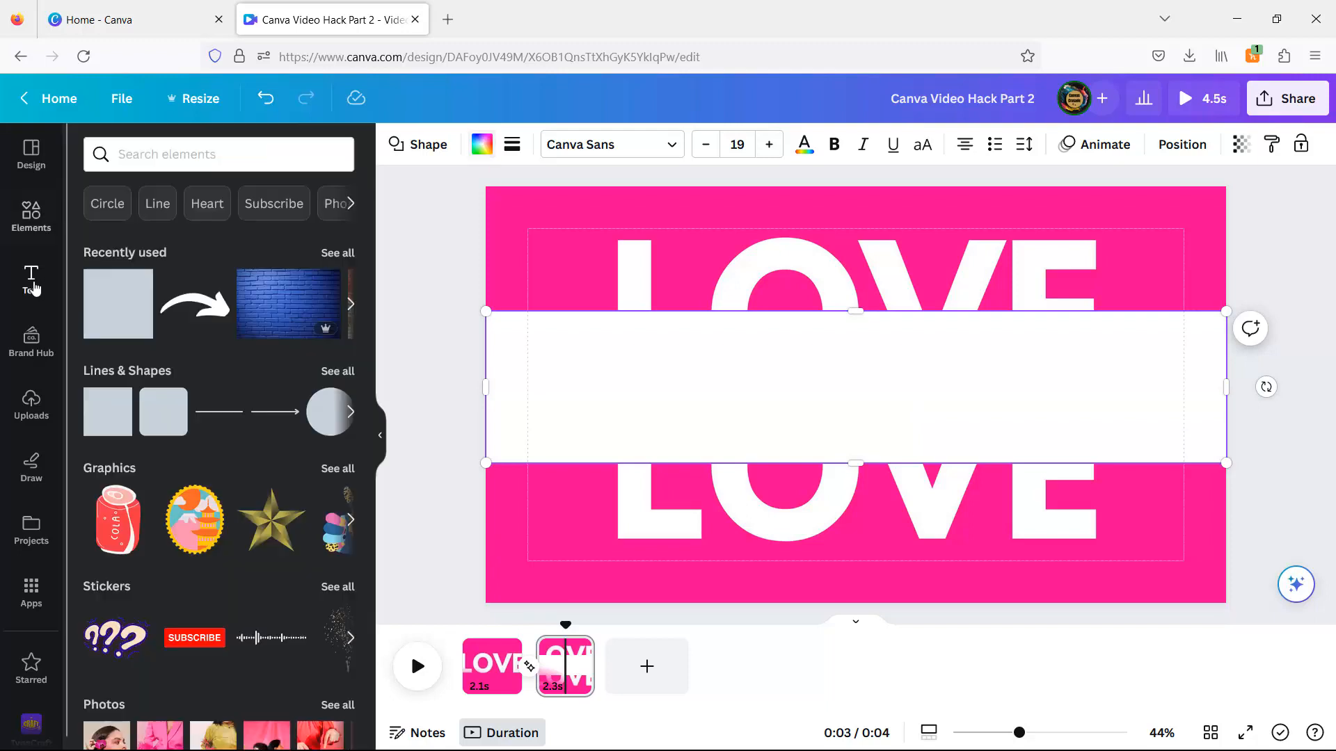
left_click(192, 365)
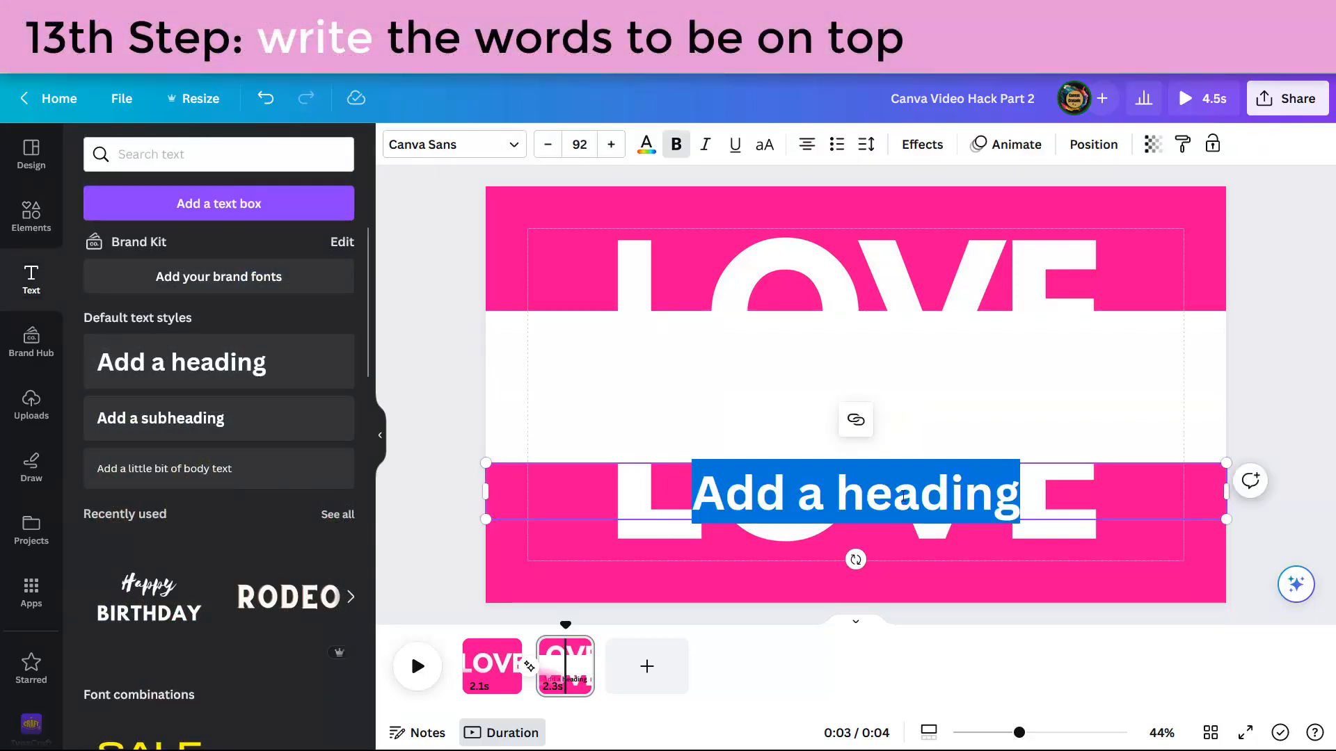
left_click_drag(903, 495, 897, 417)
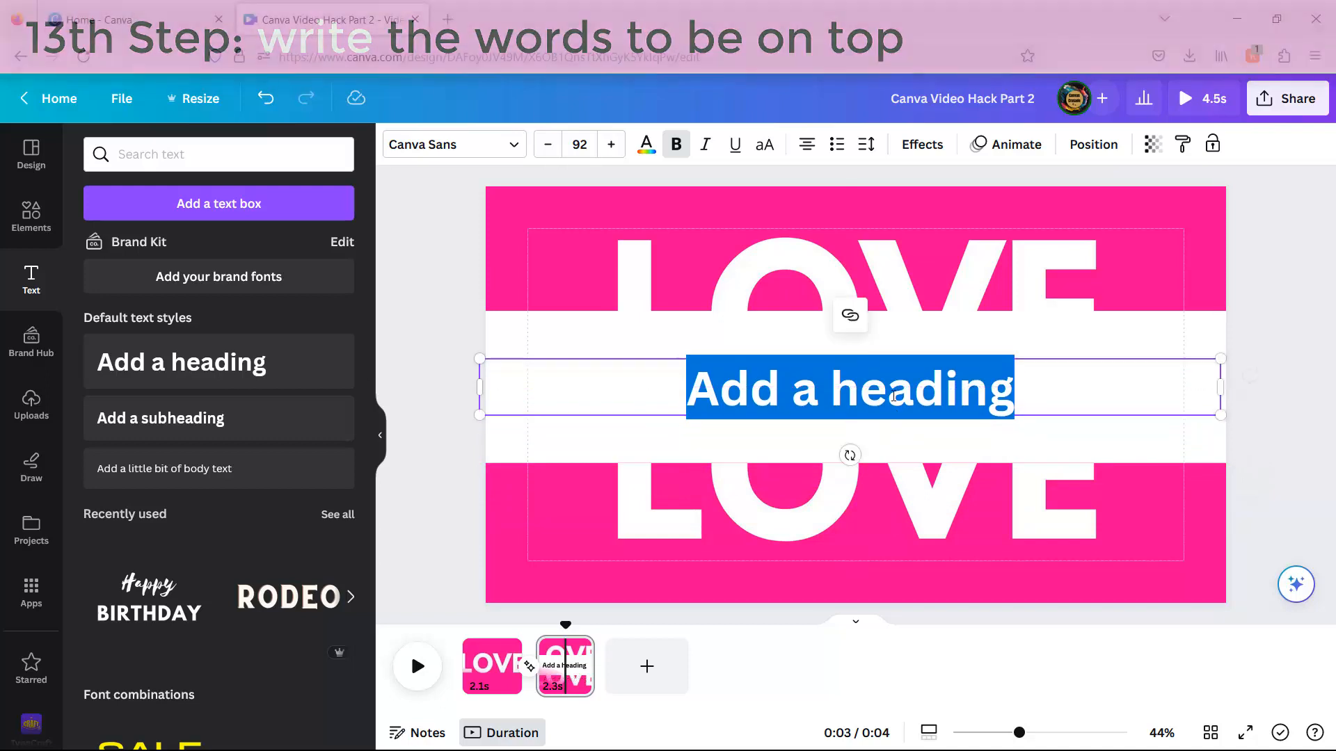
left_click(646, 144)
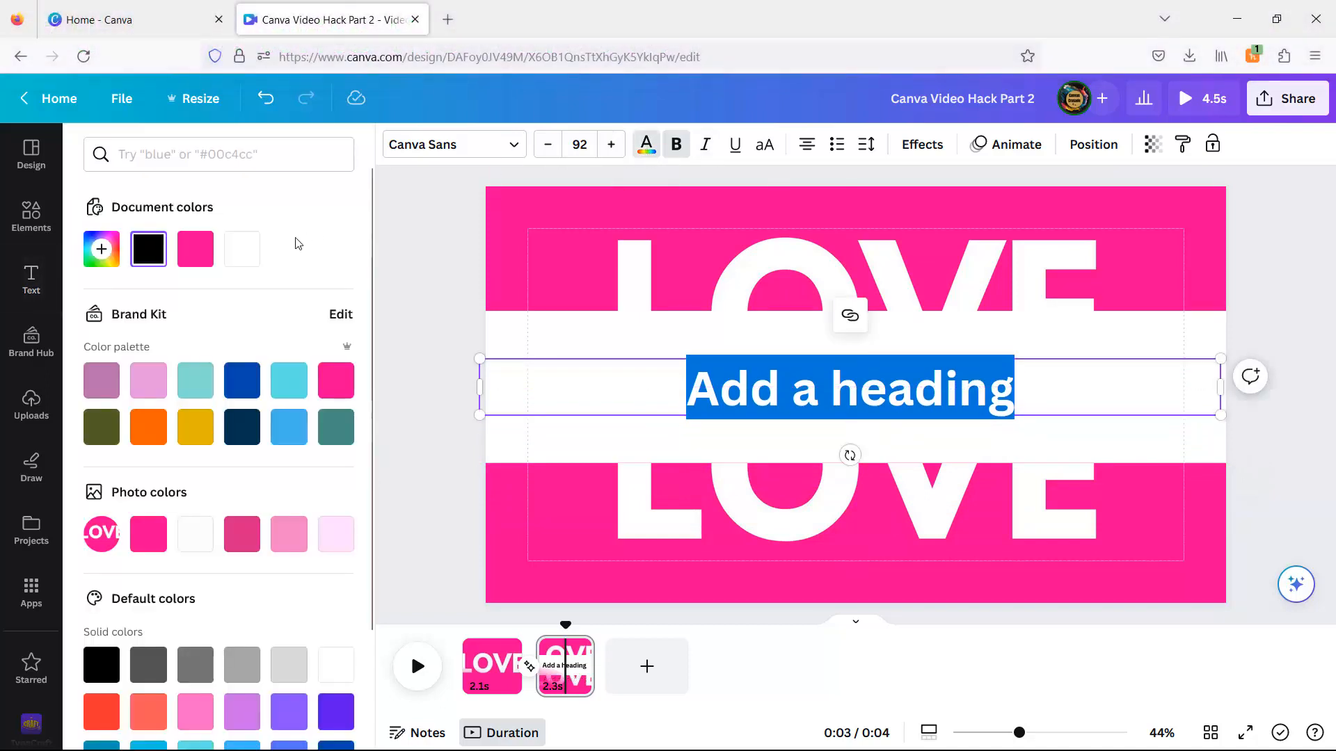
left_click(196, 249)
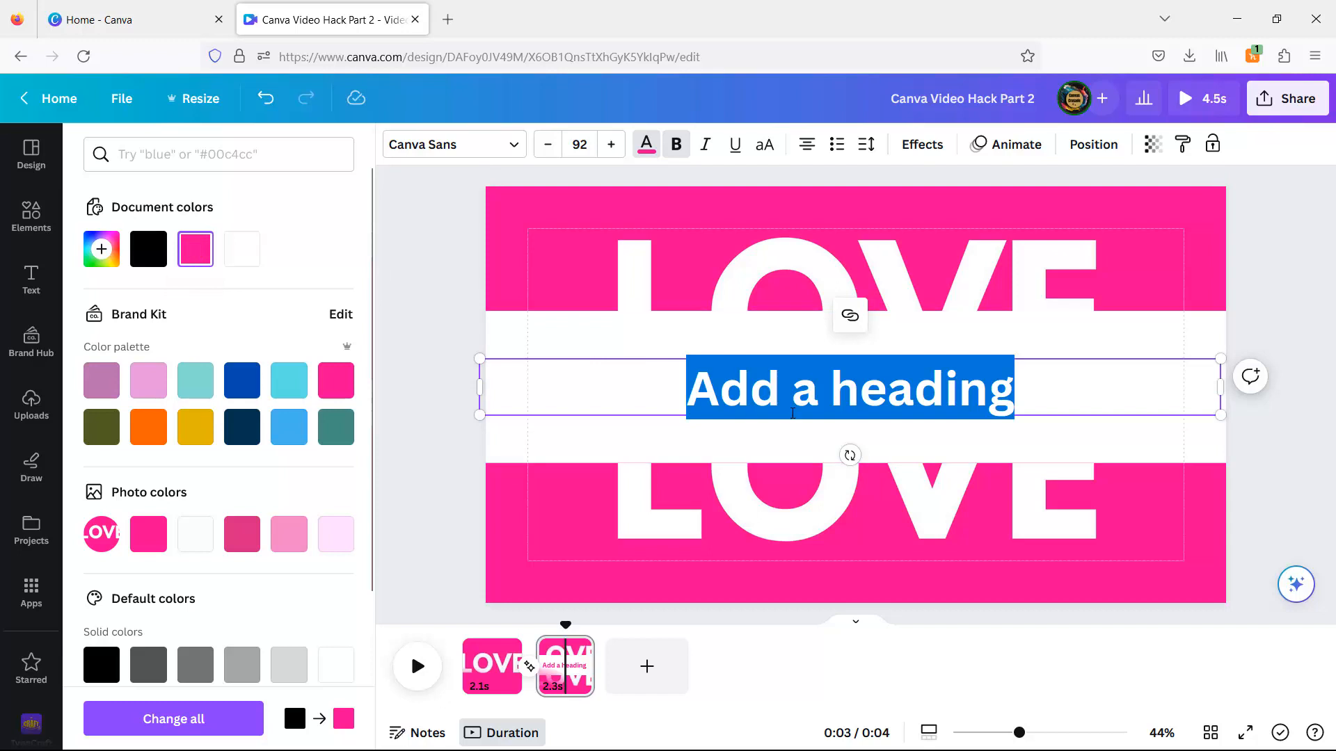
type("WIN")
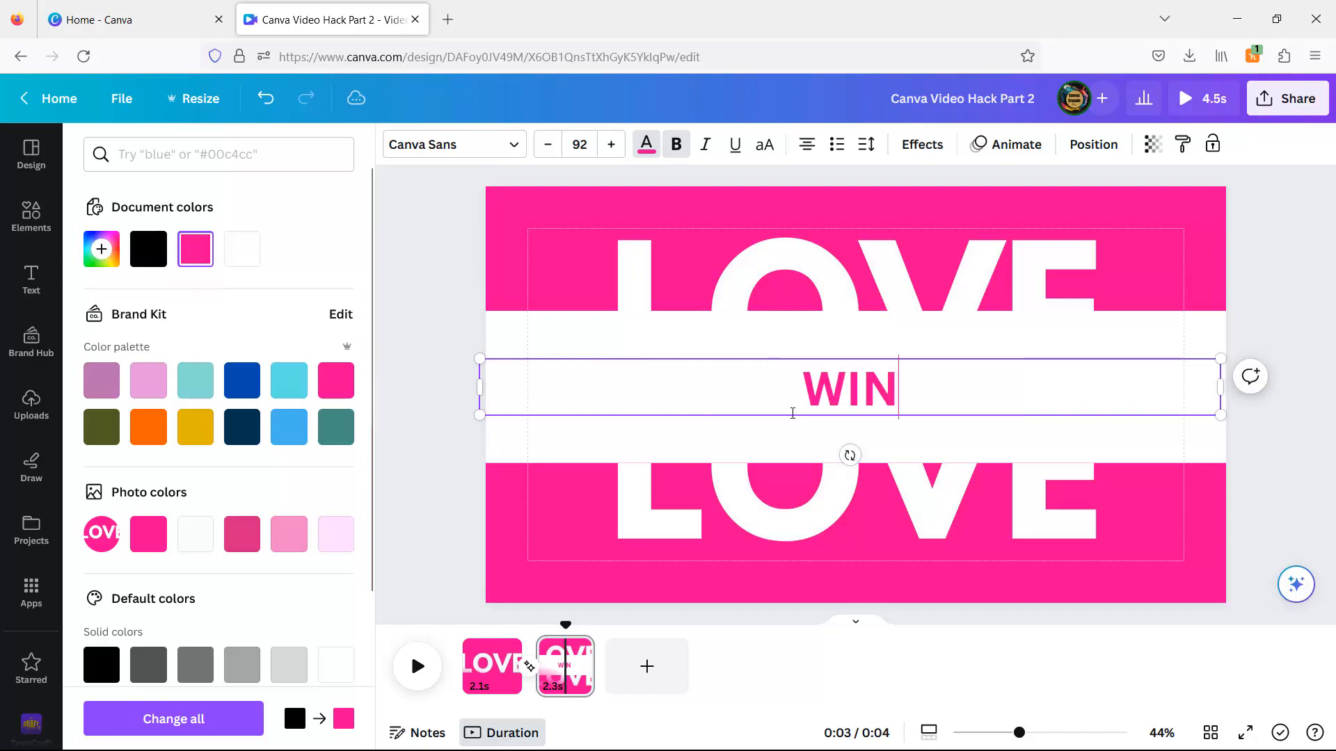
type("S!")
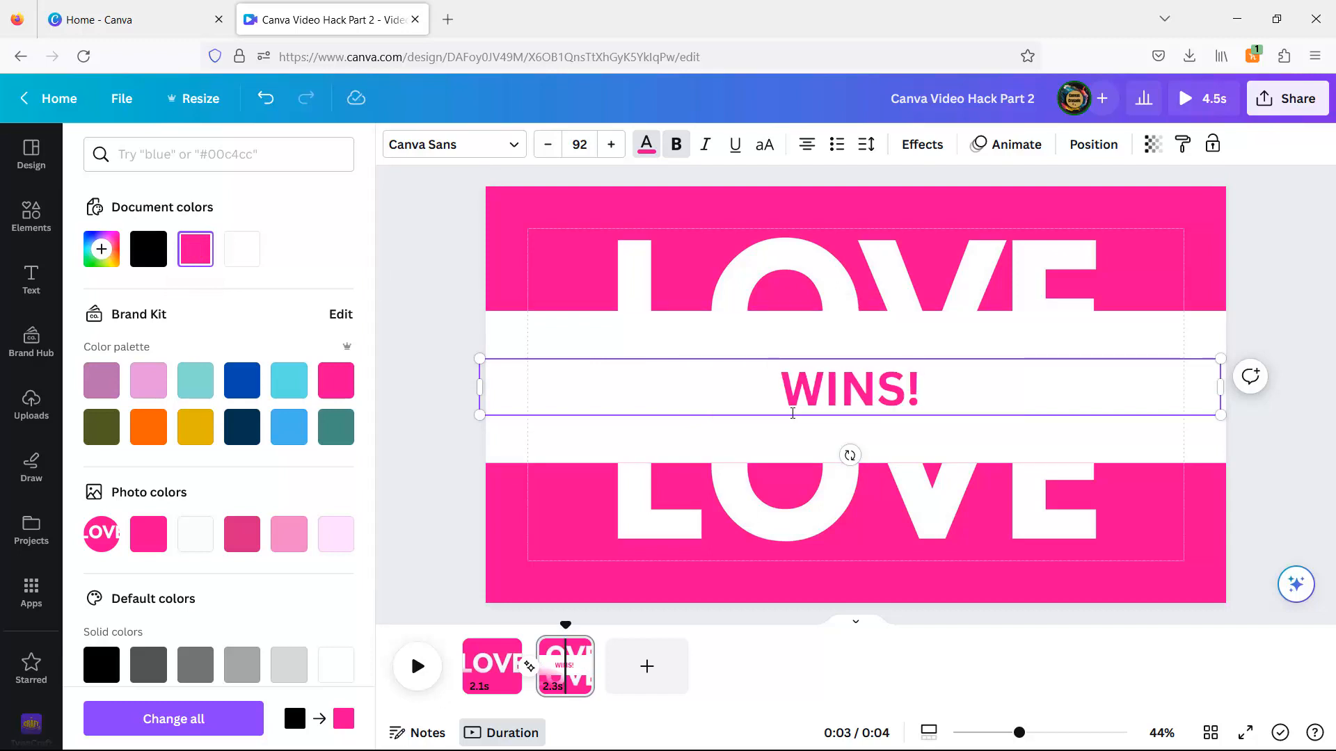
Set the WINS! text to the Rushk font at size 230 and center it on the white band.
key("shift+Left")
key("shift+Left")
key("shift+Left")
key("shift+Left")
key("shift+Left")
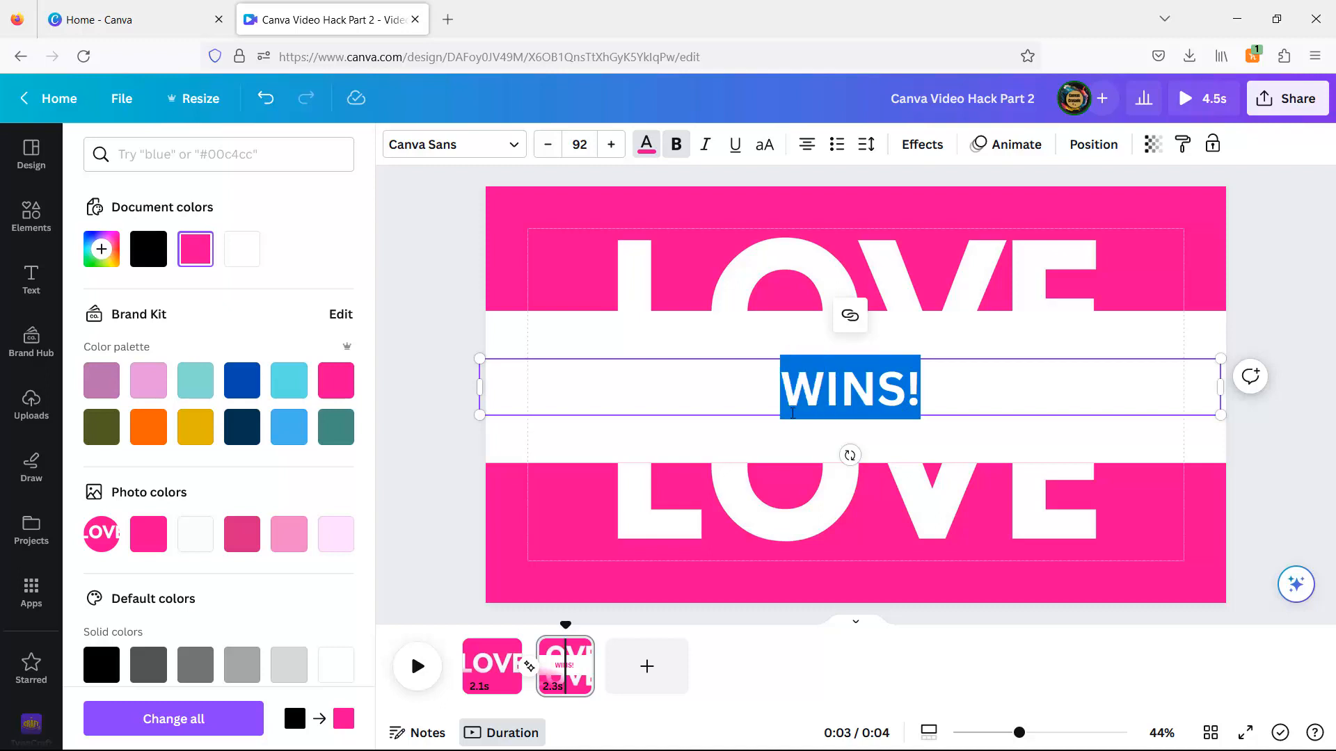
left_click(480, 144)
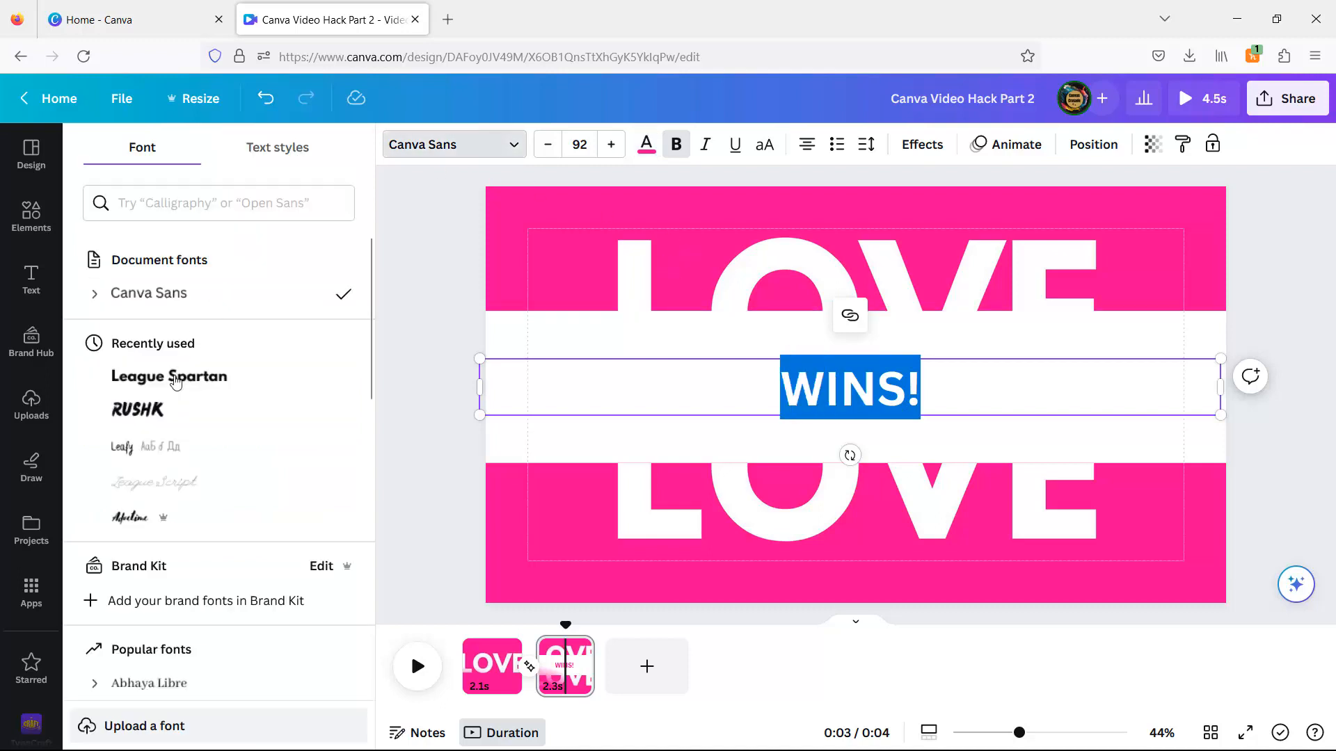
left_click(170, 417)
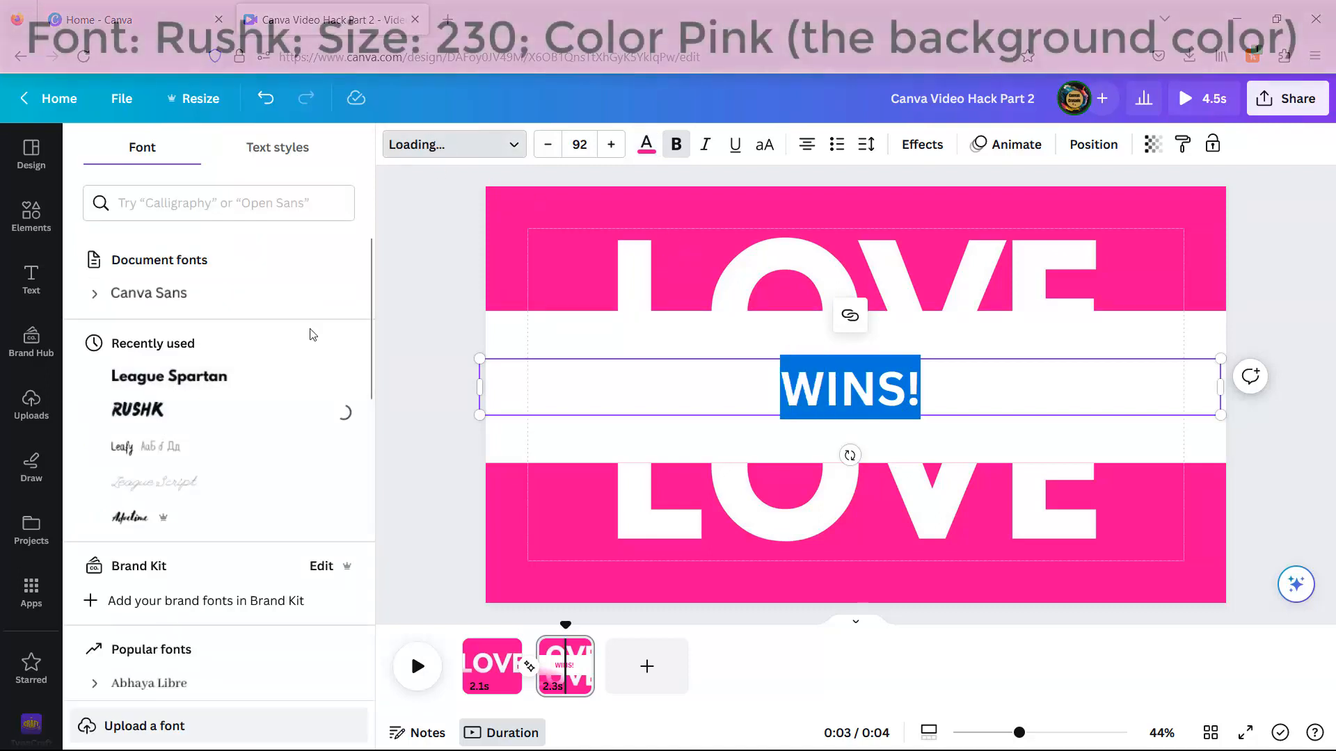
left_click(588, 148)
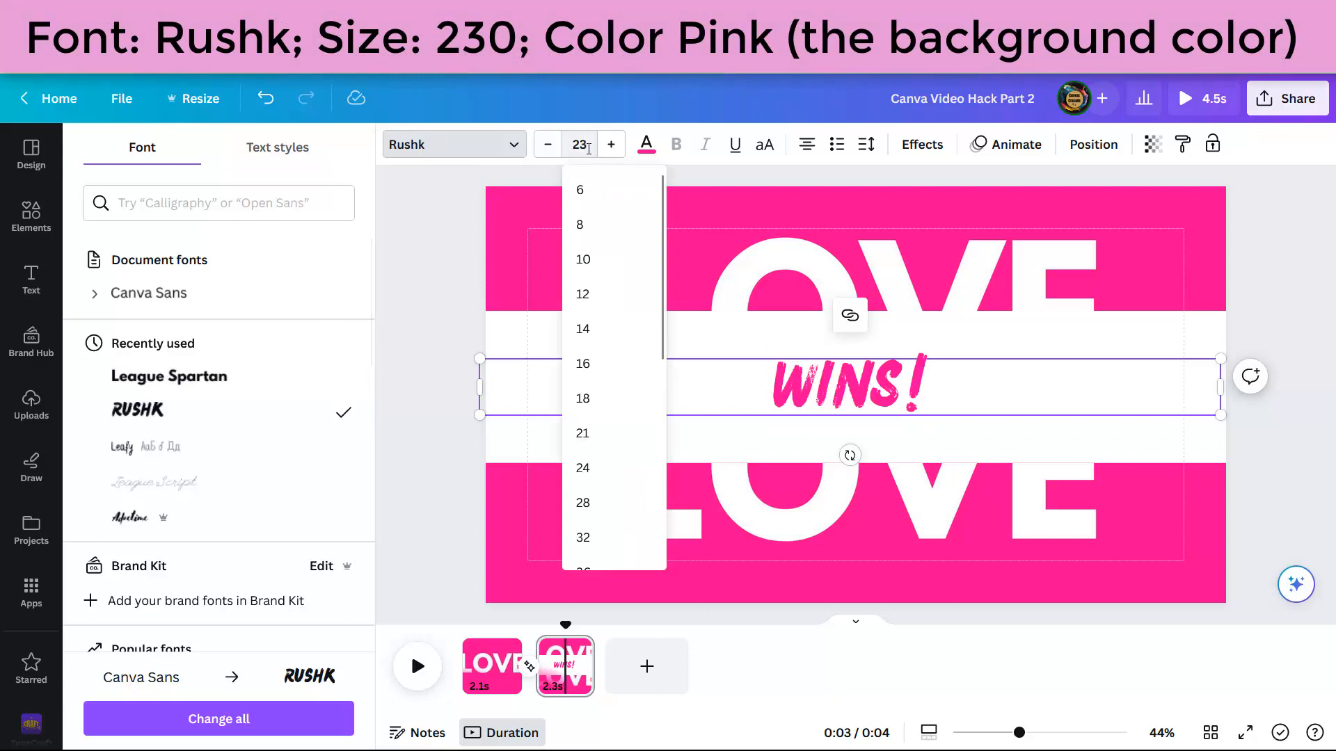
key("Return")
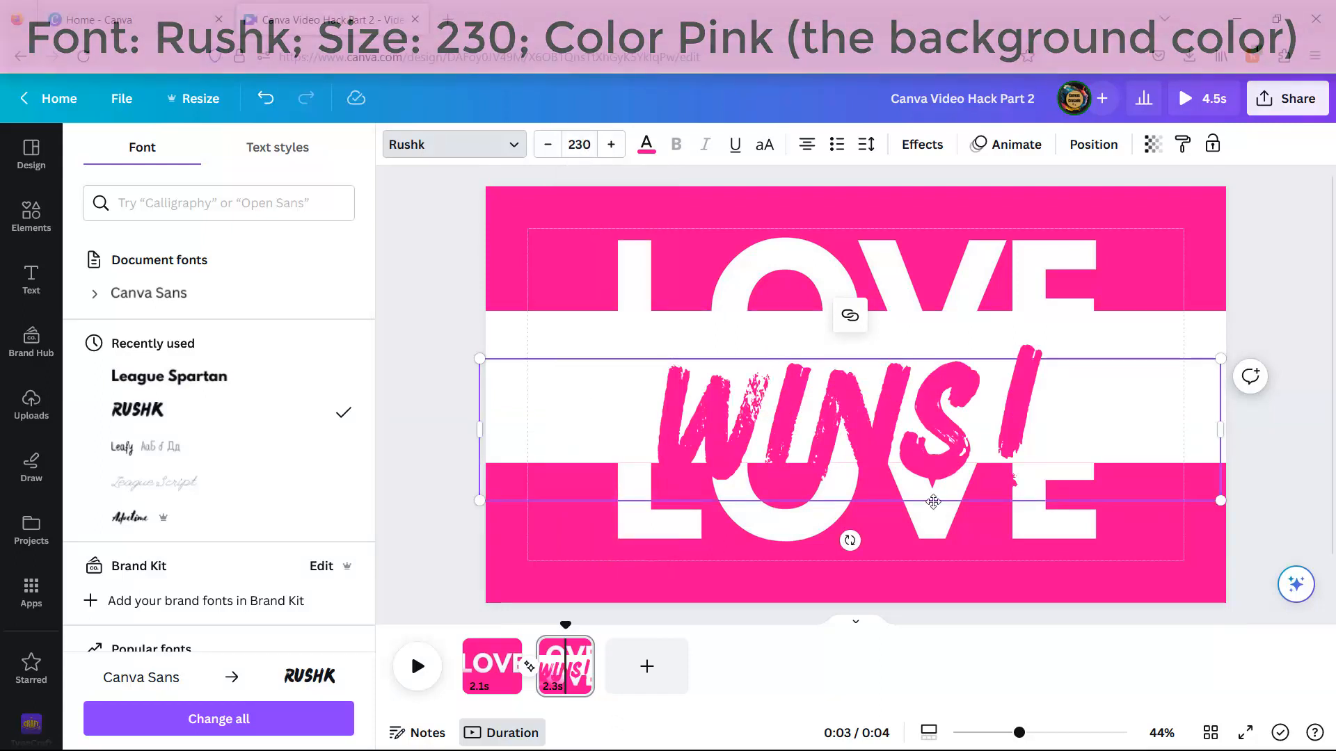
left_click_drag(931, 503, 937, 470)
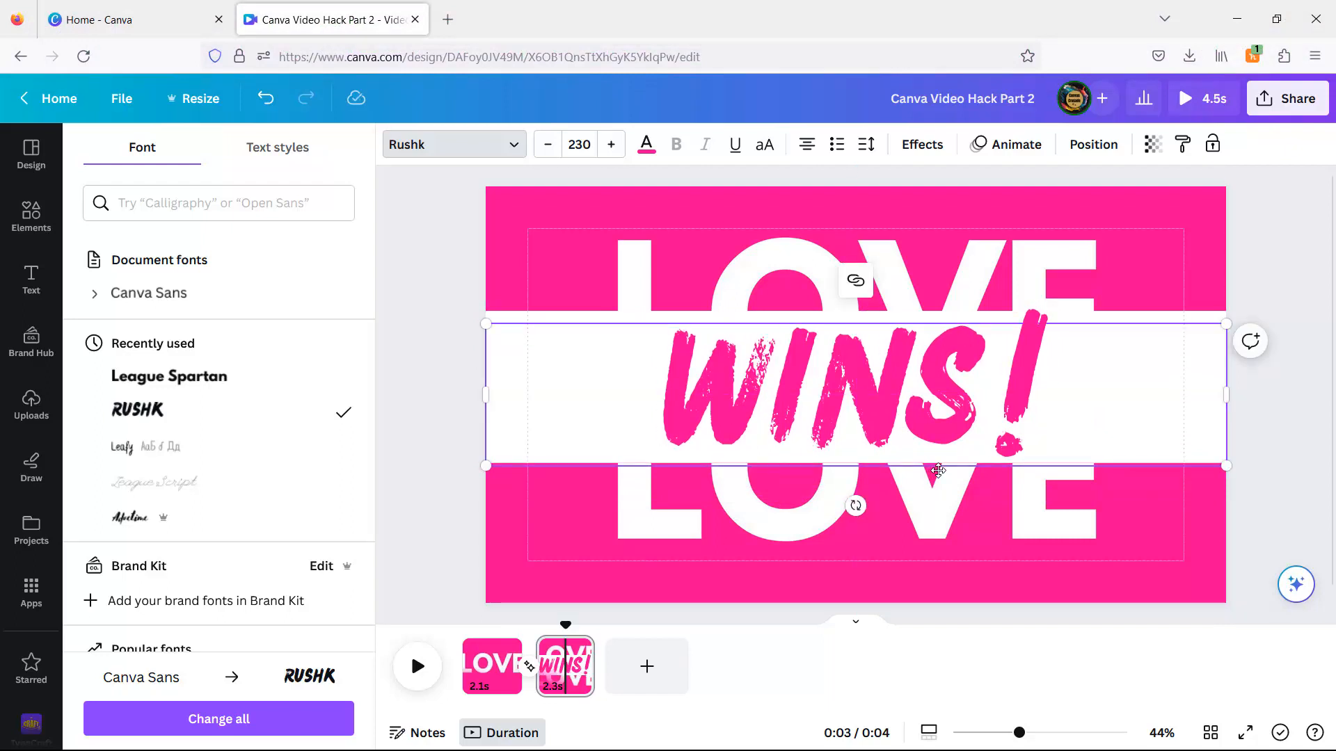
left_click(1280, 371)
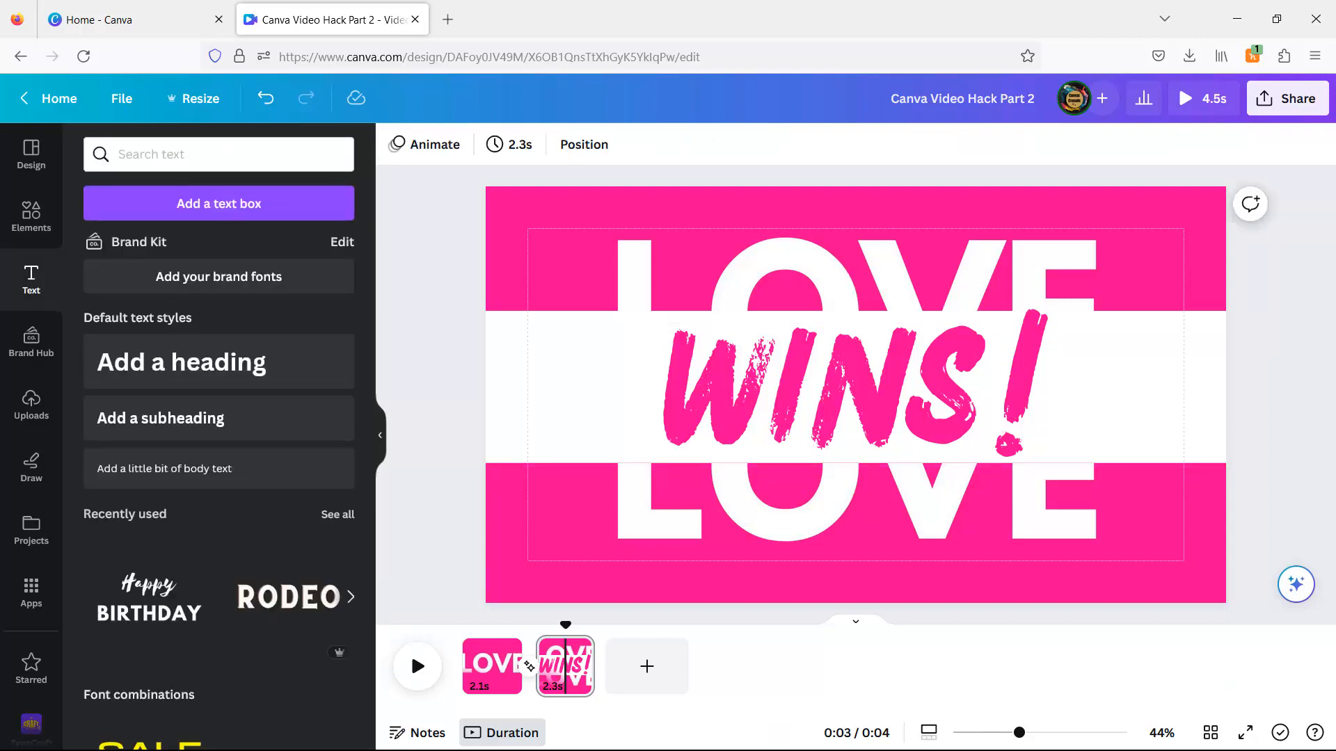
Play the video from the start to check the transition with the white band and WINS! text.
left_click_drag(564, 626, 442, 628)
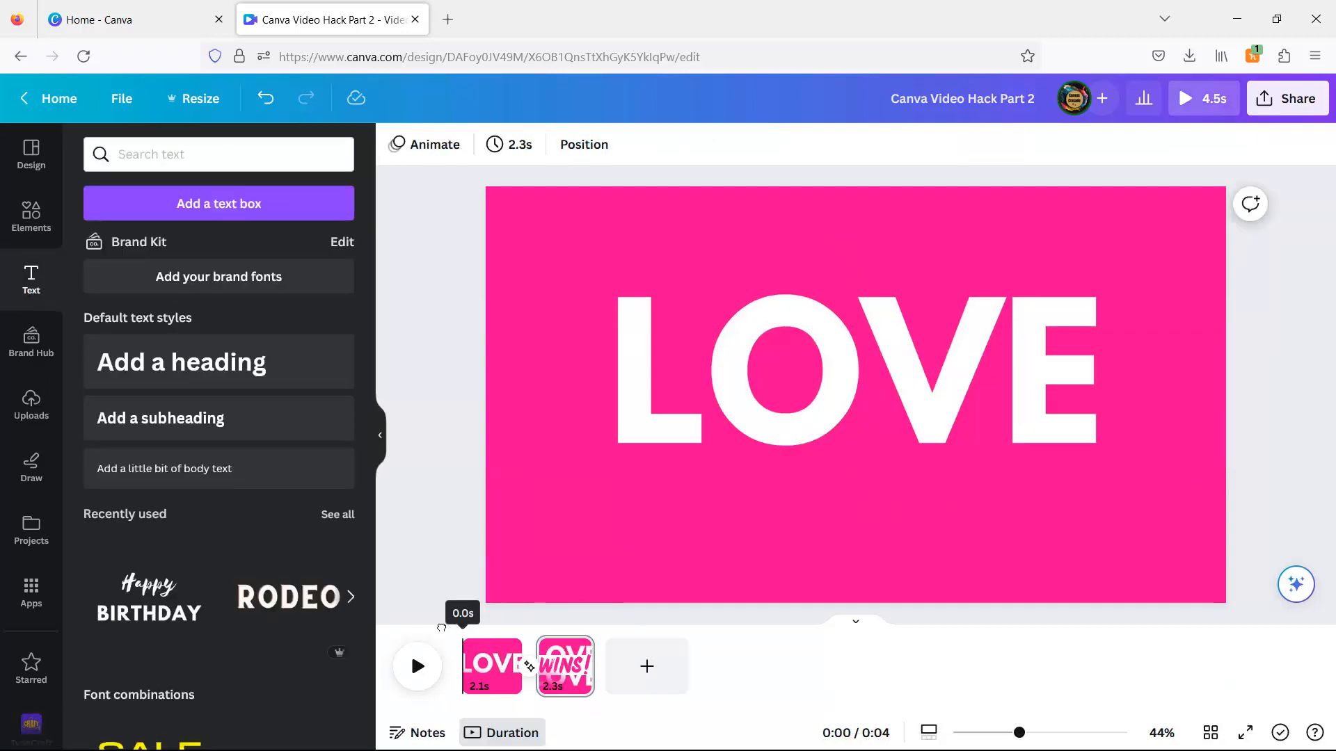
left_click(410, 668)
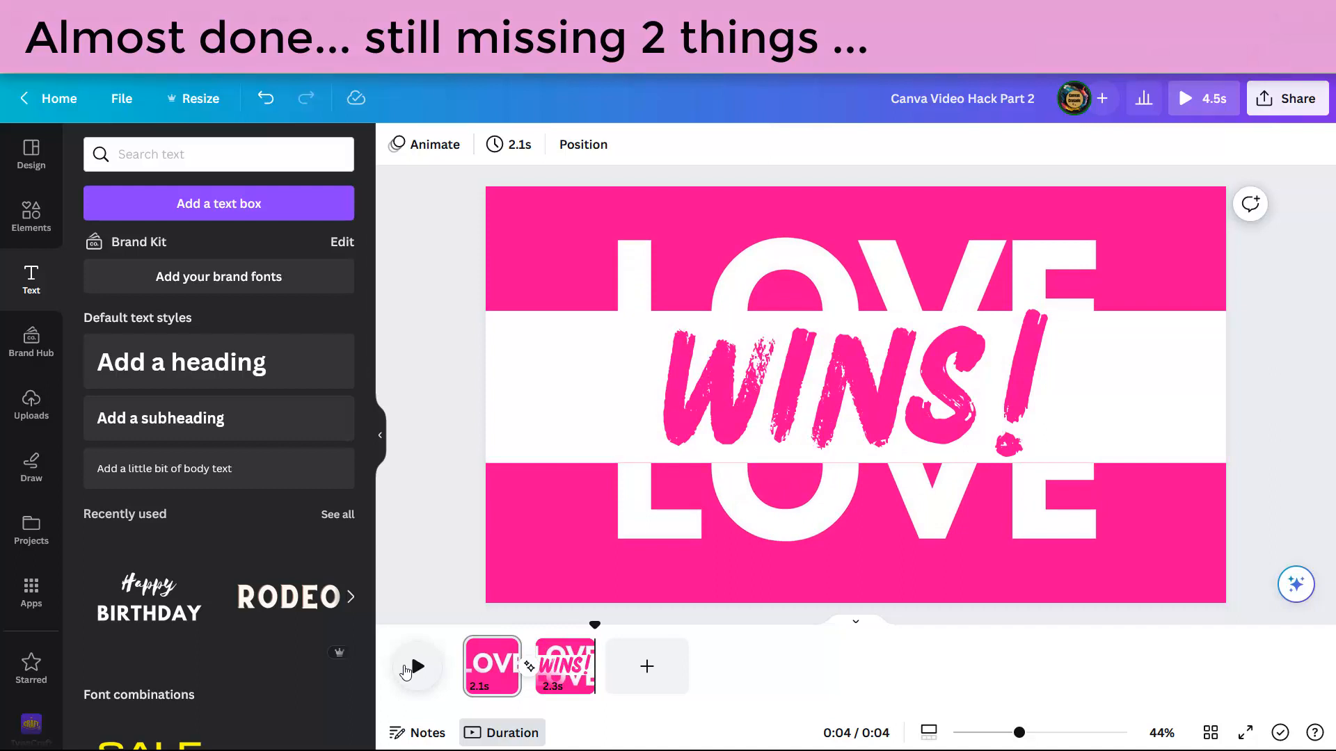
Copy the white rectangle and the WINS! text together from the second page and paste them onto the first page.
left_click_drag(448, 311, 539, 374)
left_click(575, 687)
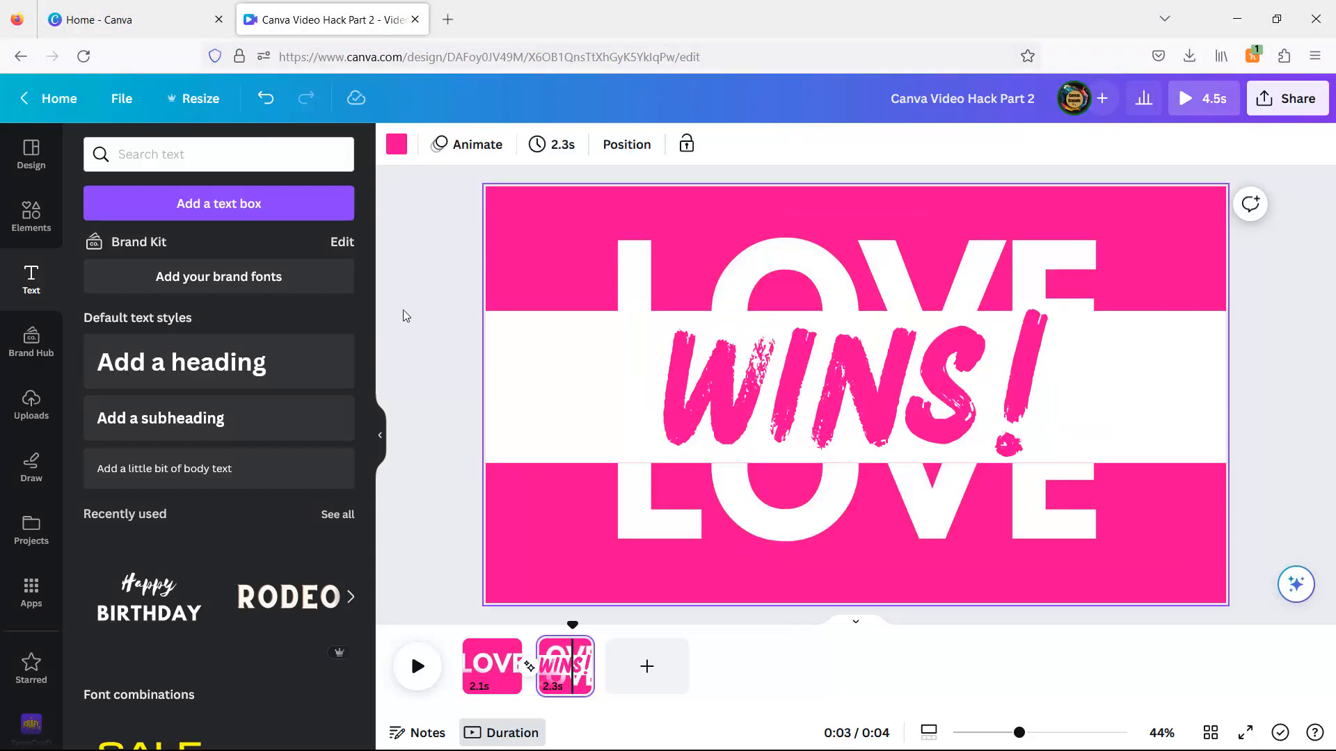
left_click_drag(415, 349, 690, 395)
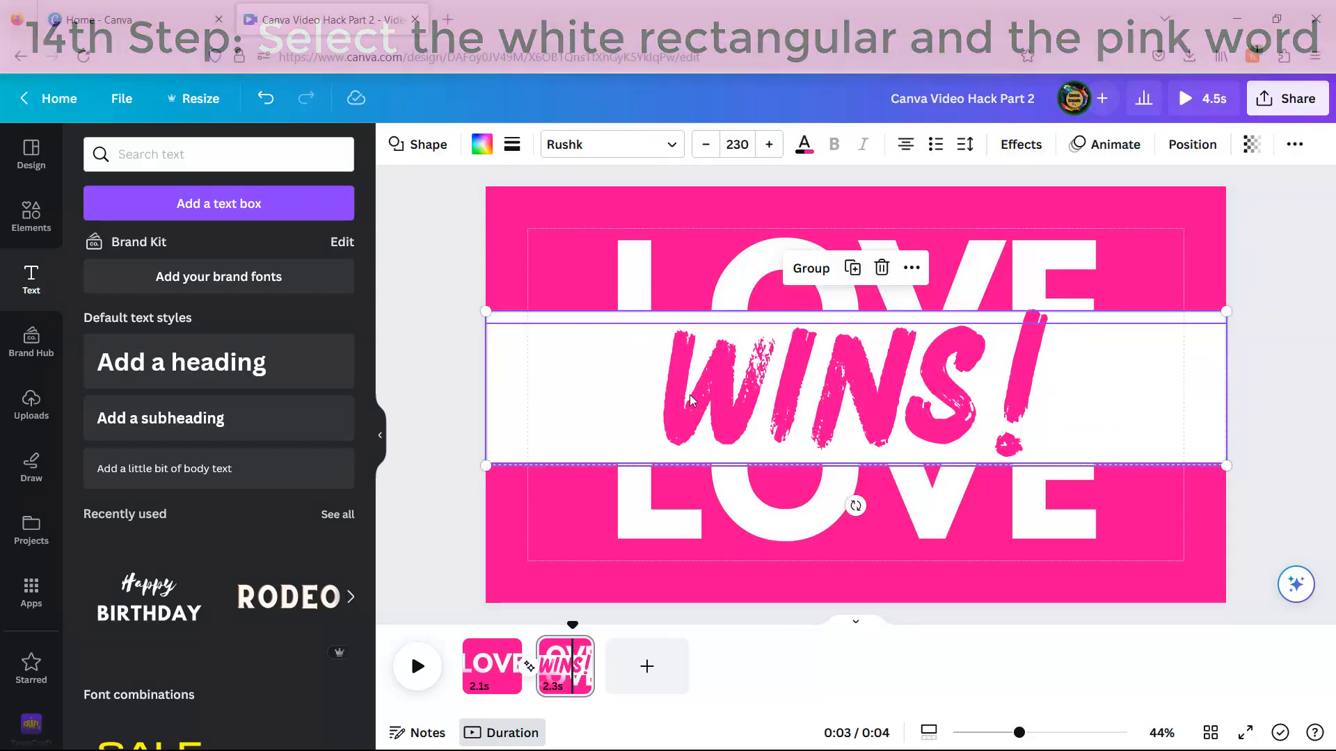
left_click(497, 685)
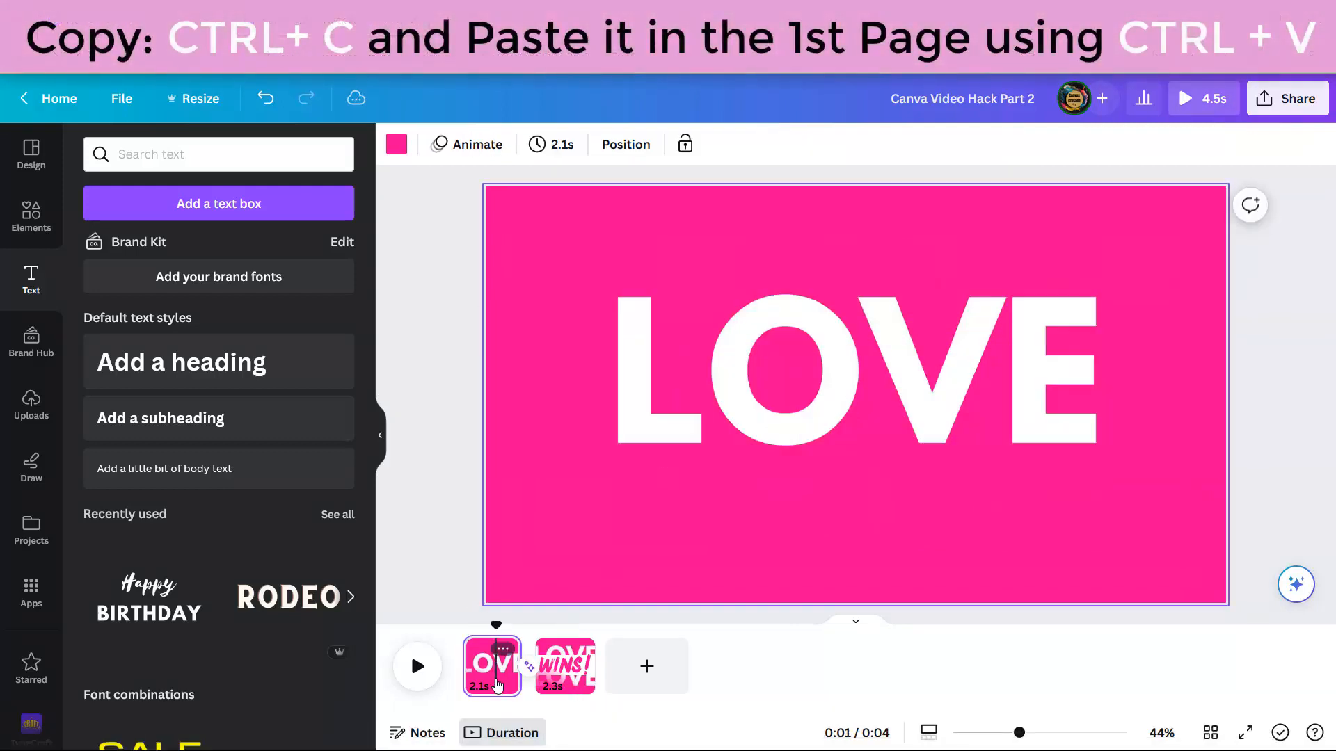
key("ctrl+v")
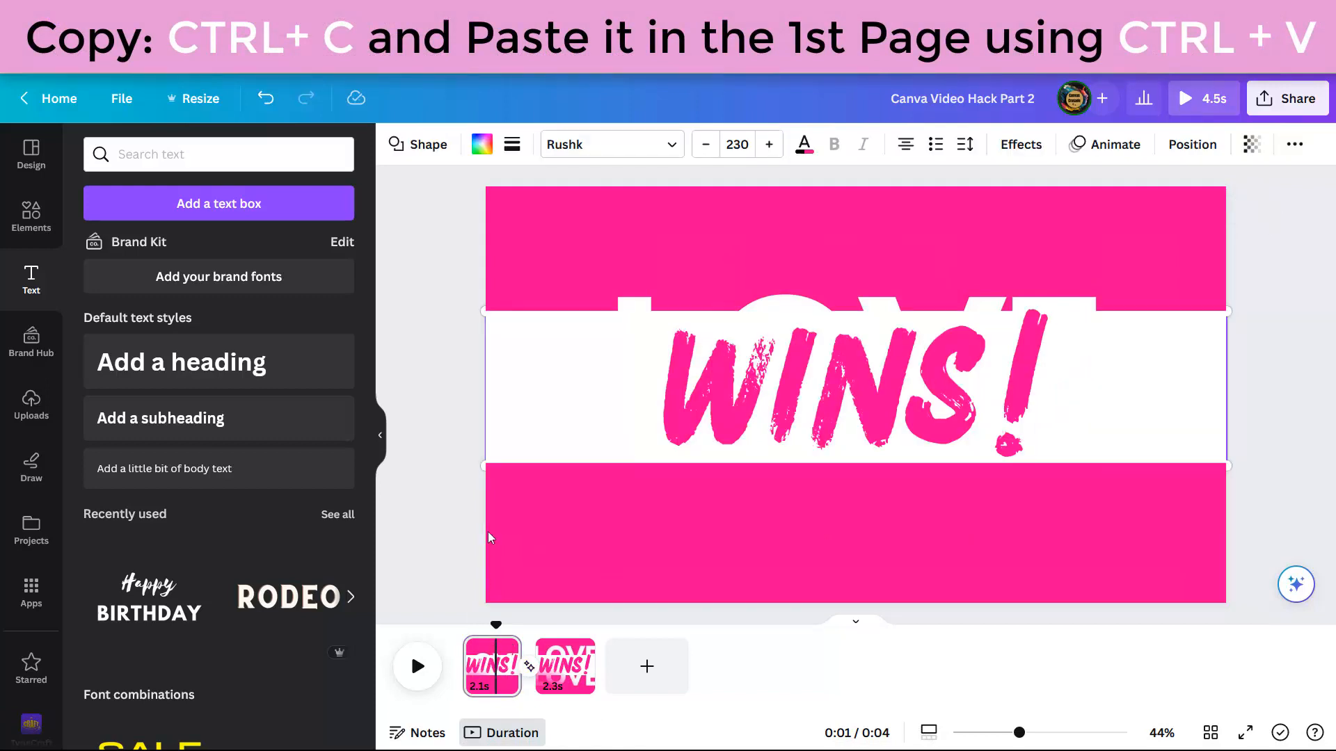
Shrink the pasted rectangle and WINS! text to about 324 px wide, center them over LOVE, and send them to the back.
left_click_drag(494, 469, 1148, 314)
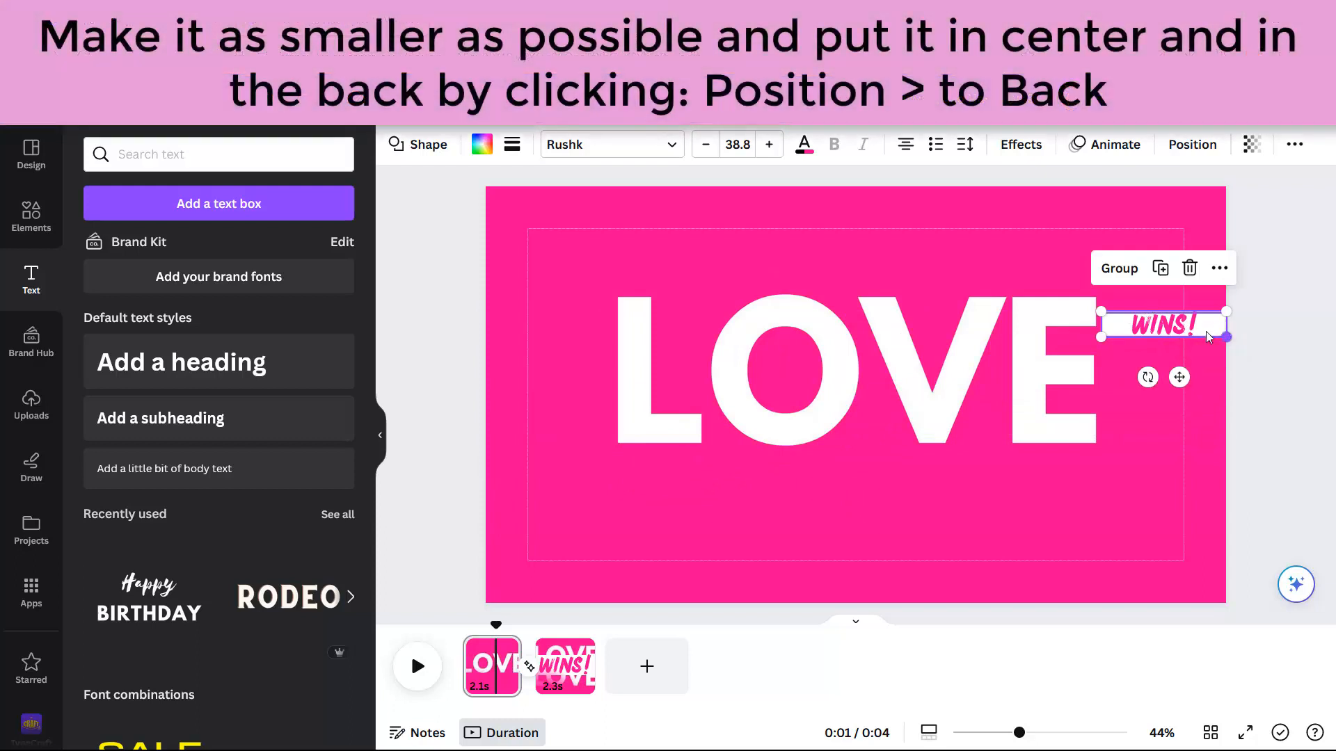
left_click_drag(1168, 387, 871, 426)
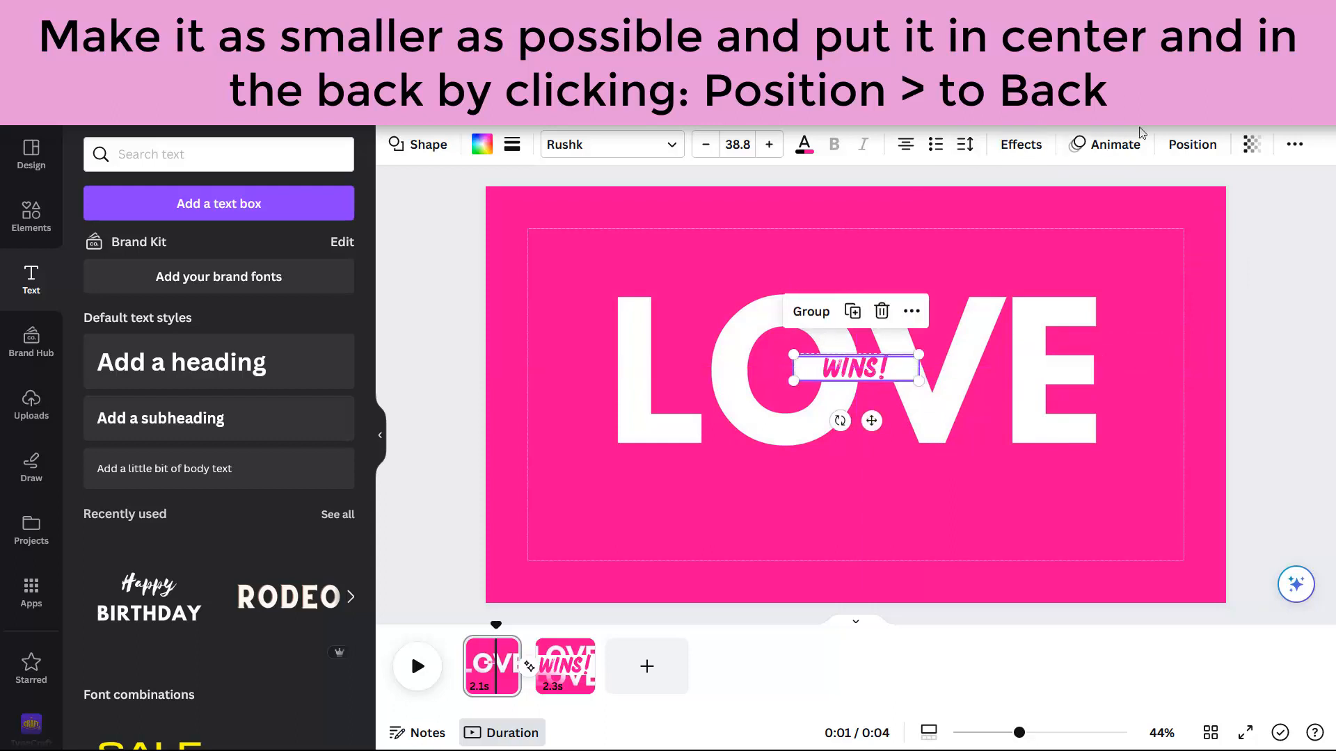
left_click(1211, 154)
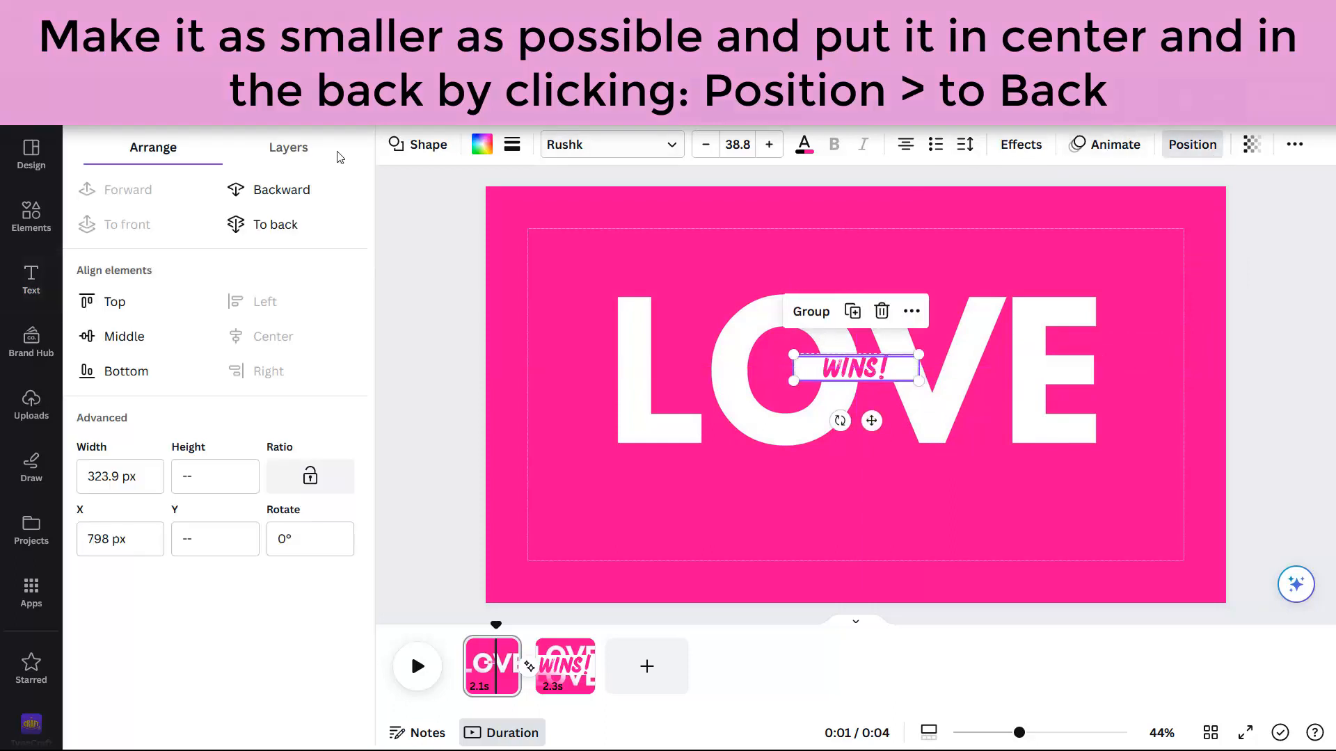
left_click(269, 234)
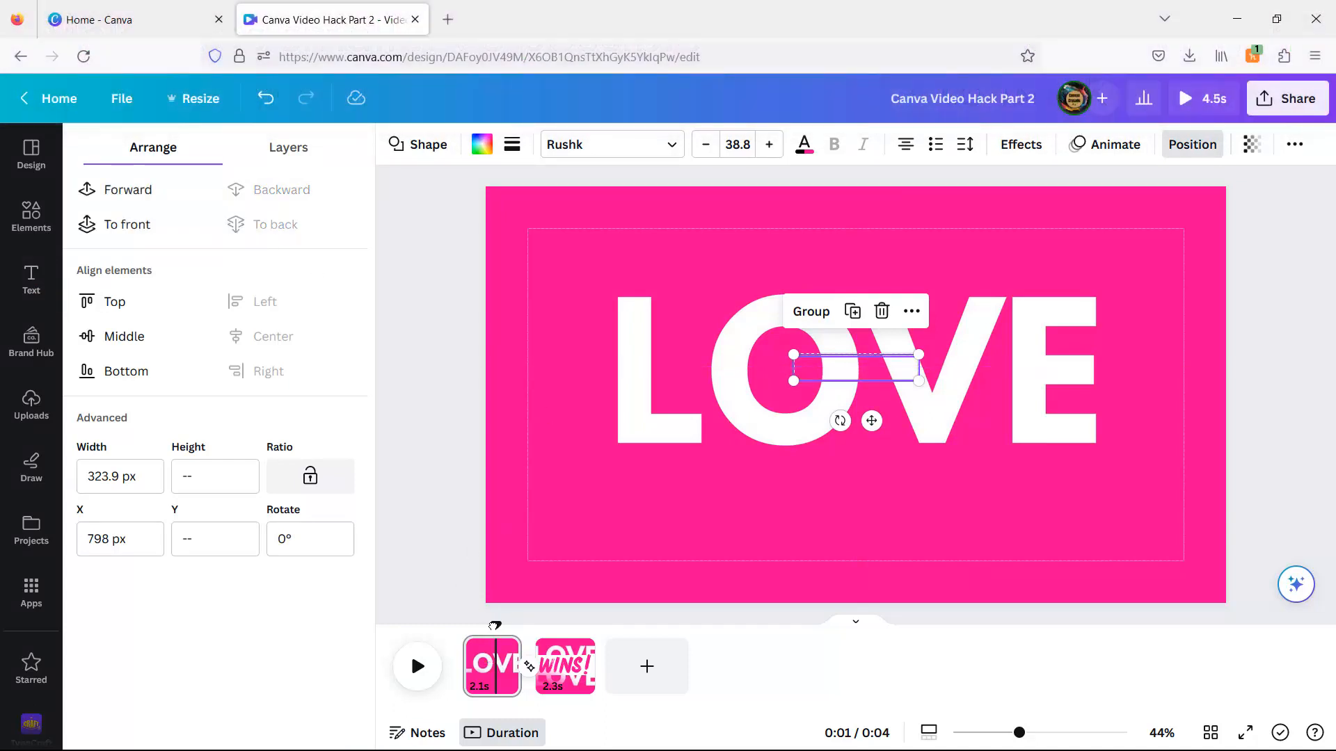
Play the video from the start to check how the small band and WINS! text grow between pages.
left_click_drag(494, 625, 438, 629)
left_click(419, 670)
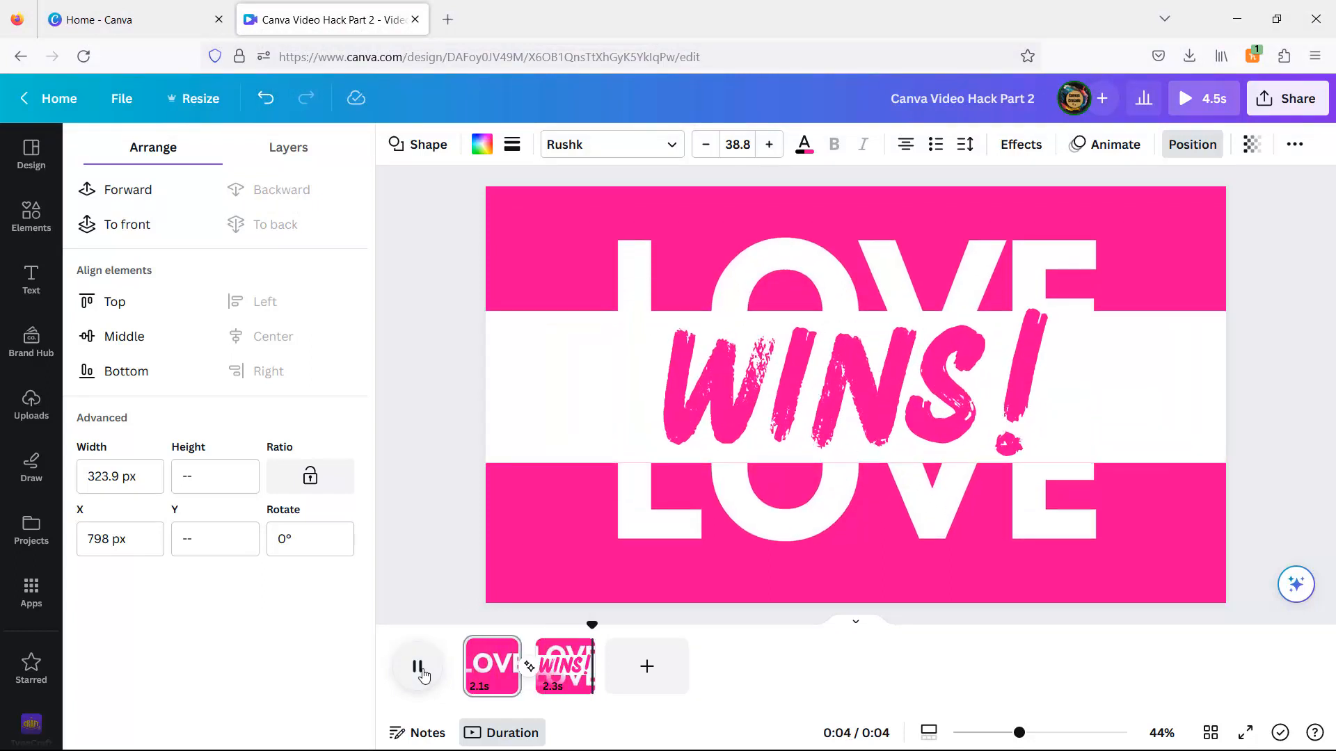
On the second page, move the white rectangle's layer beneath both LOVE image layers, and play the video from the start.
left_click(575, 672)
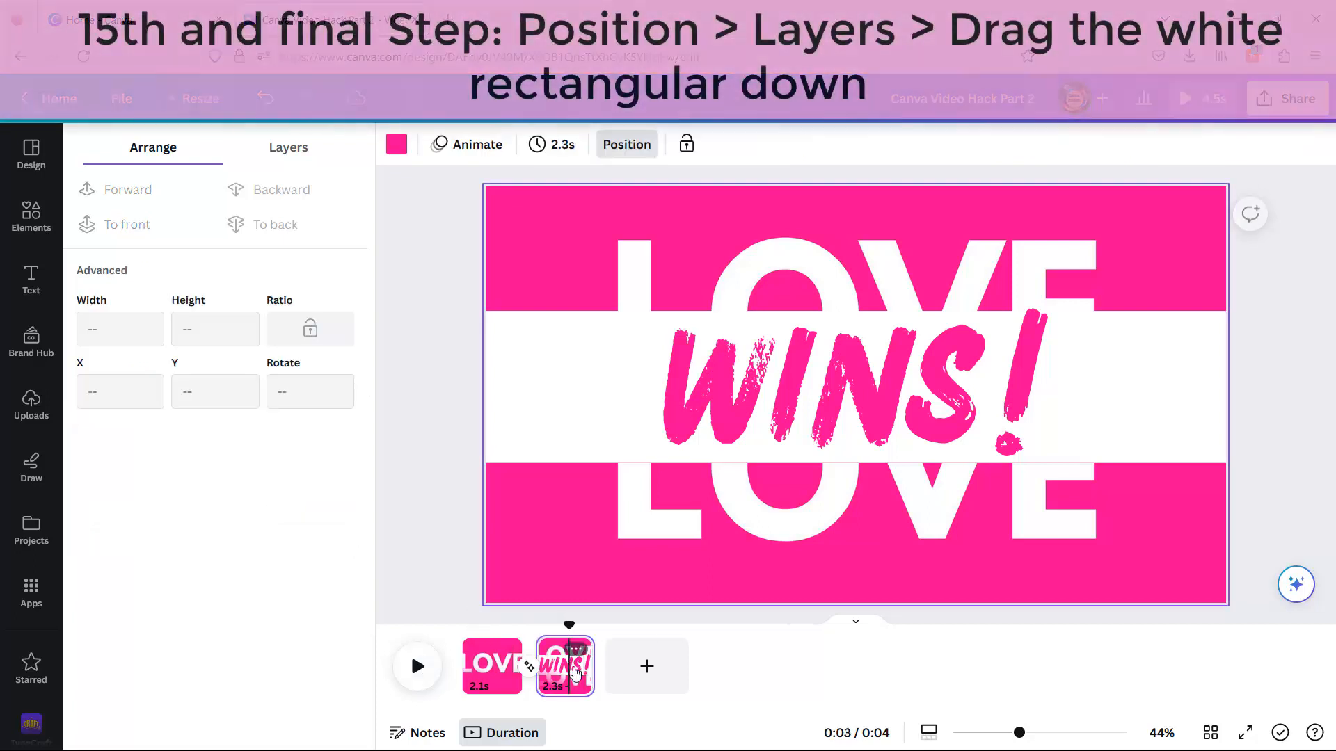
left_click(273, 149)
left_click(119, 318)
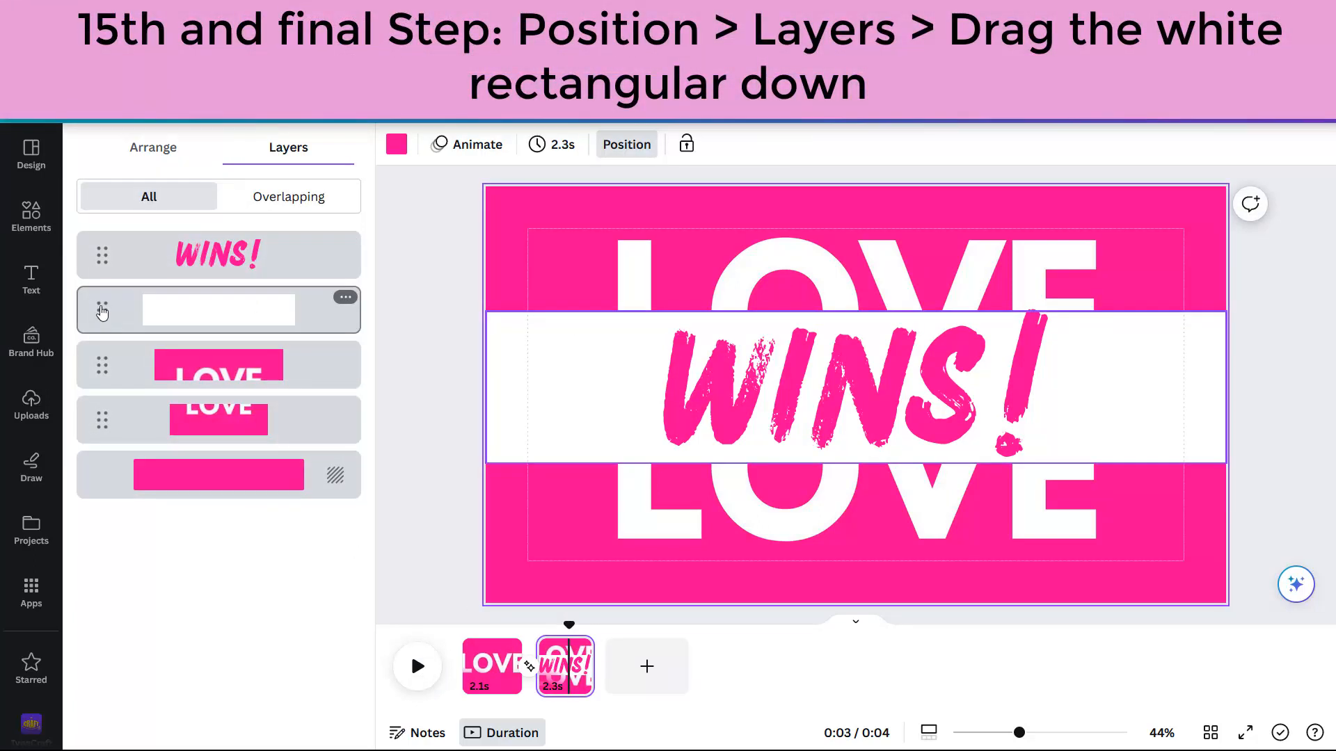
left_click_drag(110, 353, 106, 444)
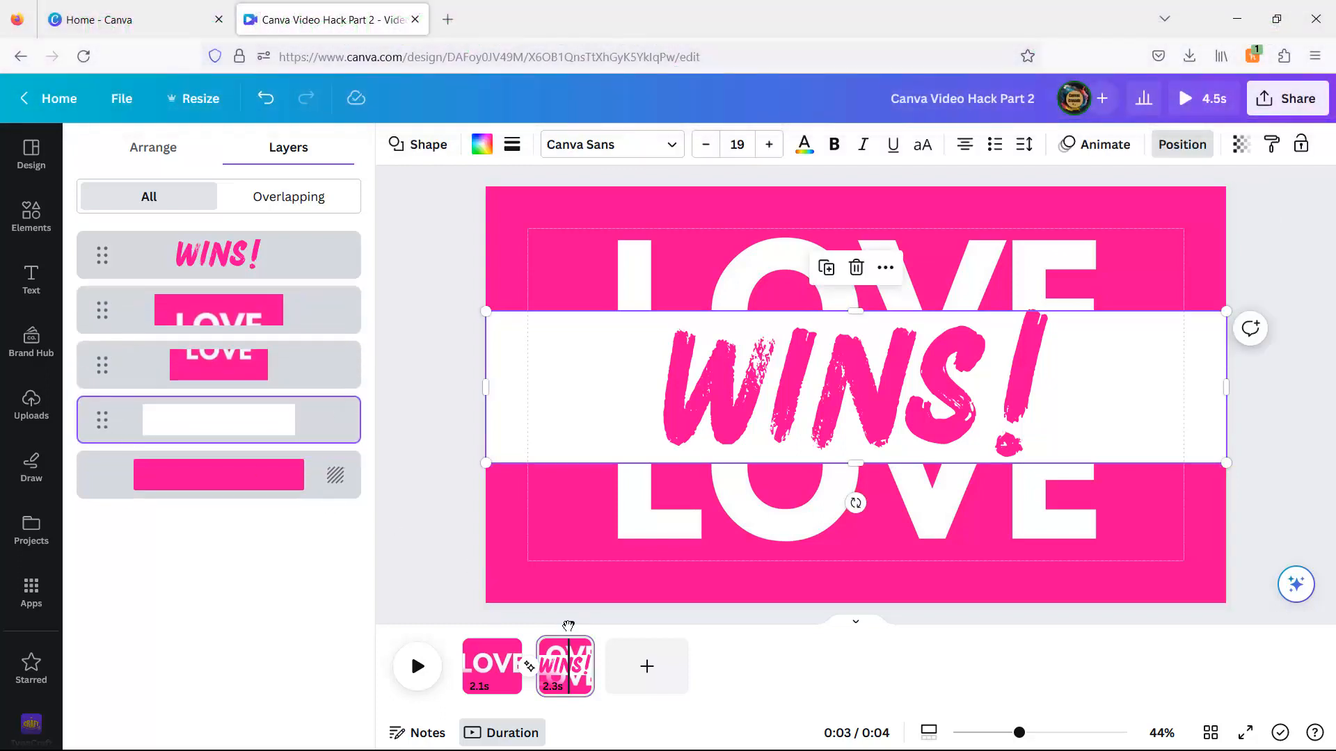
left_click_drag(569, 626, 425, 627)
left_click(417, 666)
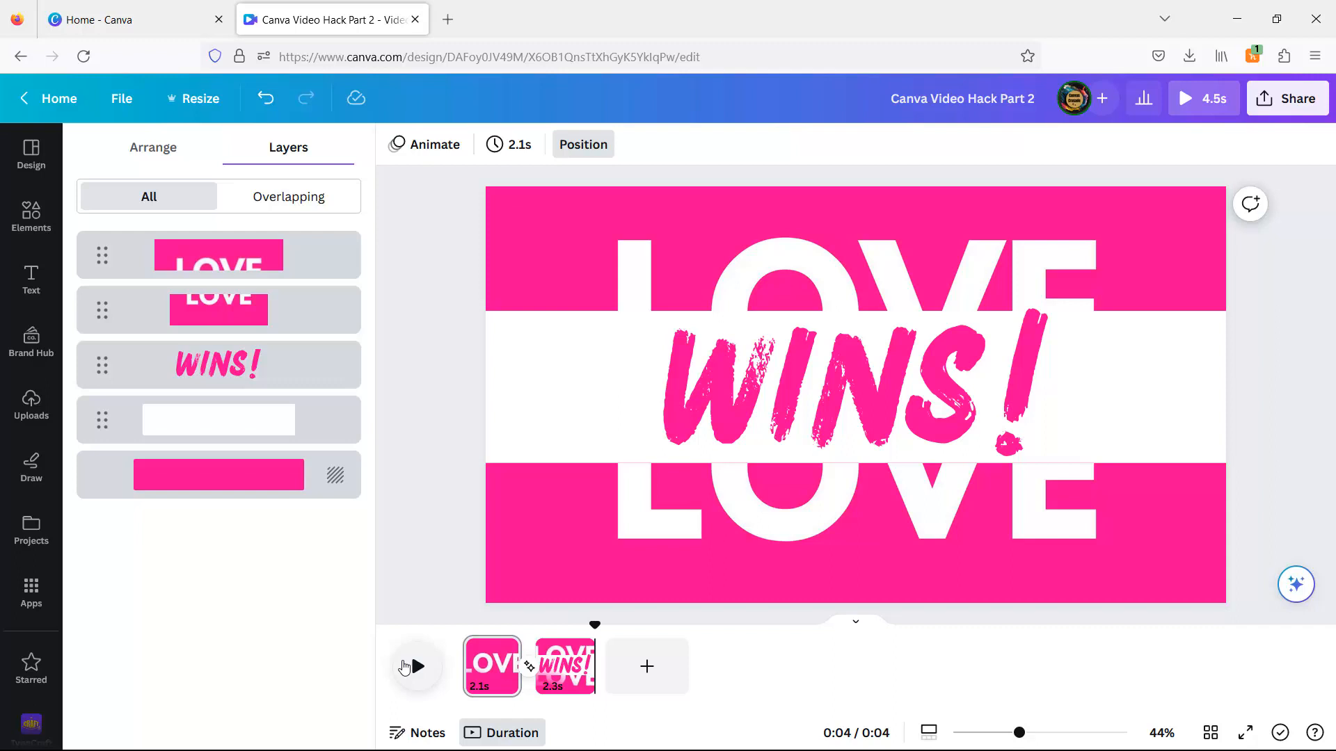
Slow the Match & Move transition between the two pages to a duration of 1 second and play the video.
left_click(529, 667)
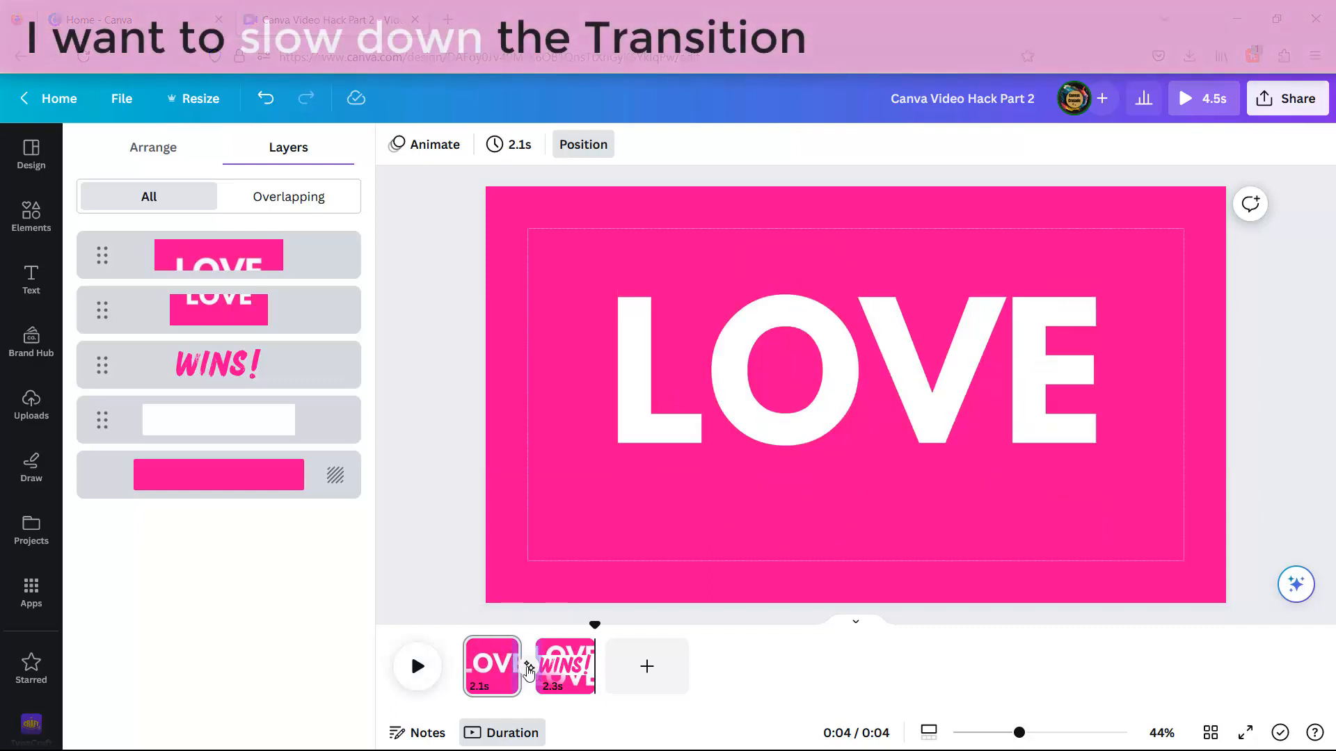
left_click_drag(181, 591, 304, 592)
left_click(418, 668)
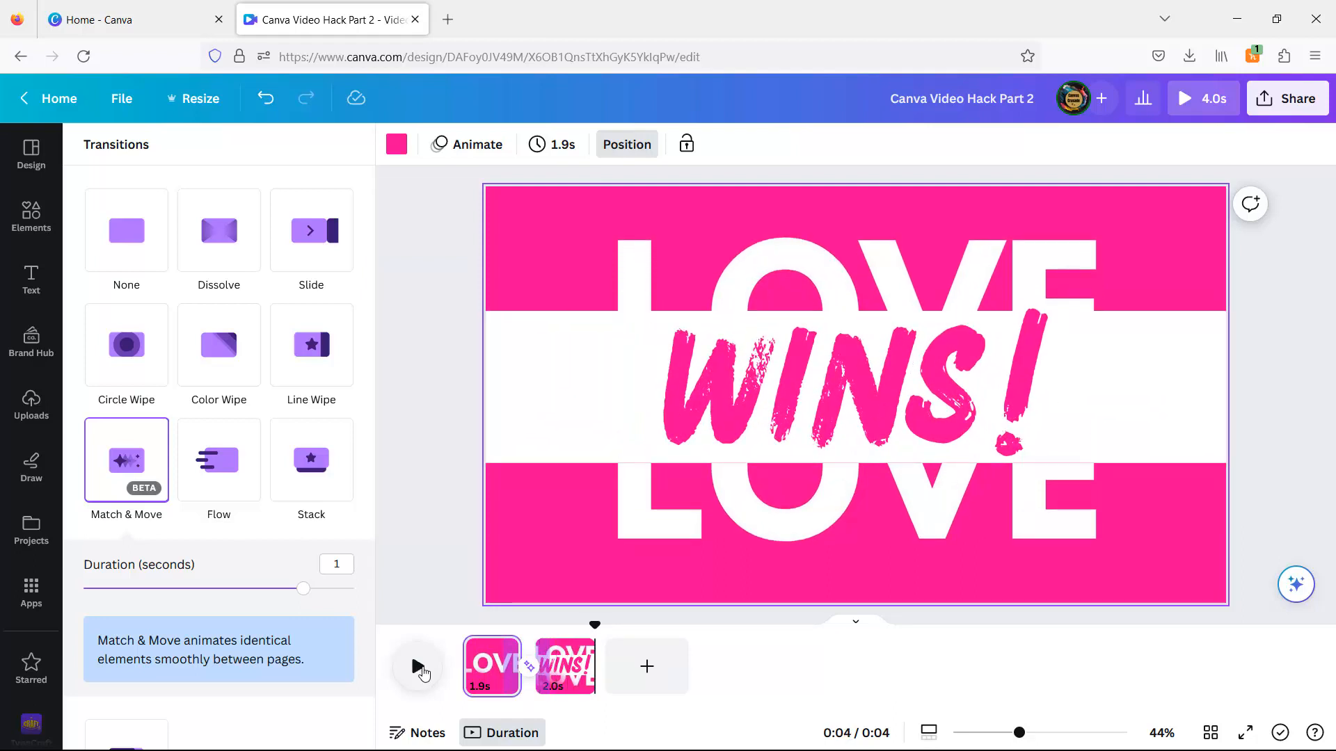
Download the finished design as an MP4 video.
left_click(1287, 99)
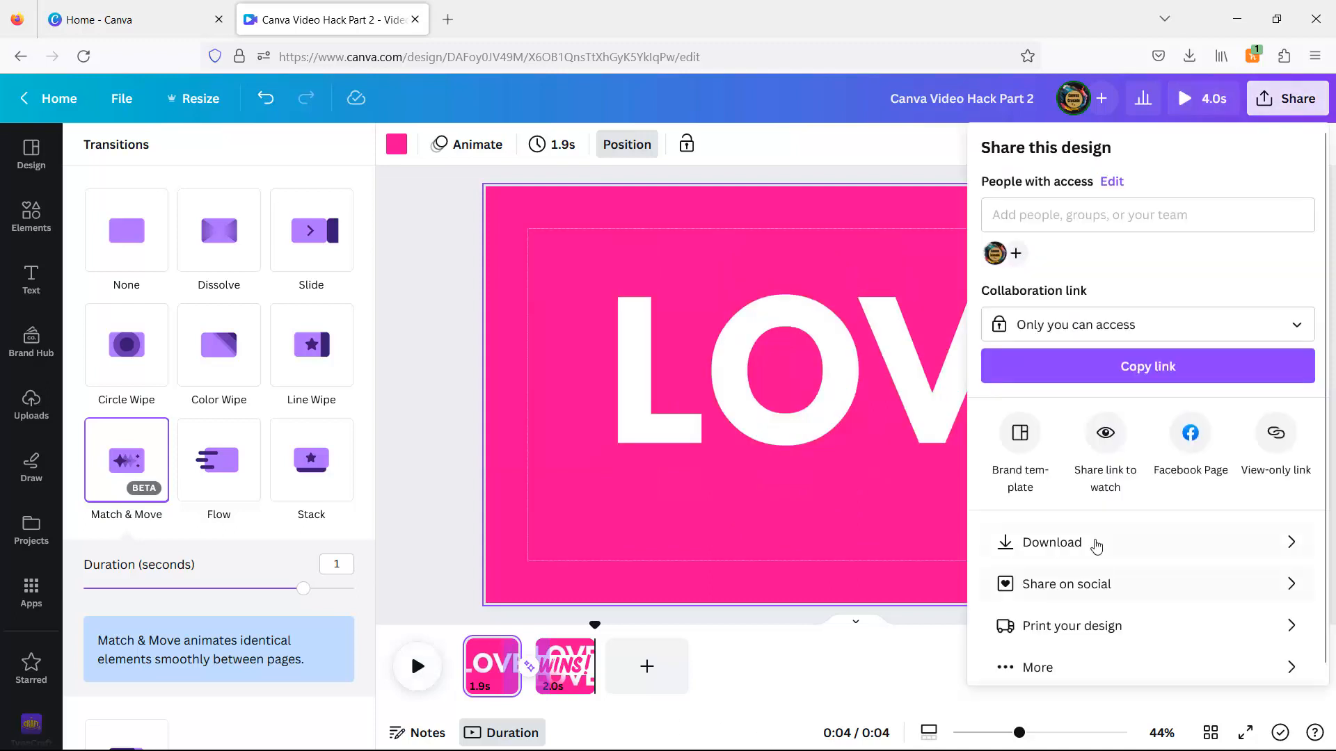
left_click(1095, 544)
left_click(1148, 483)
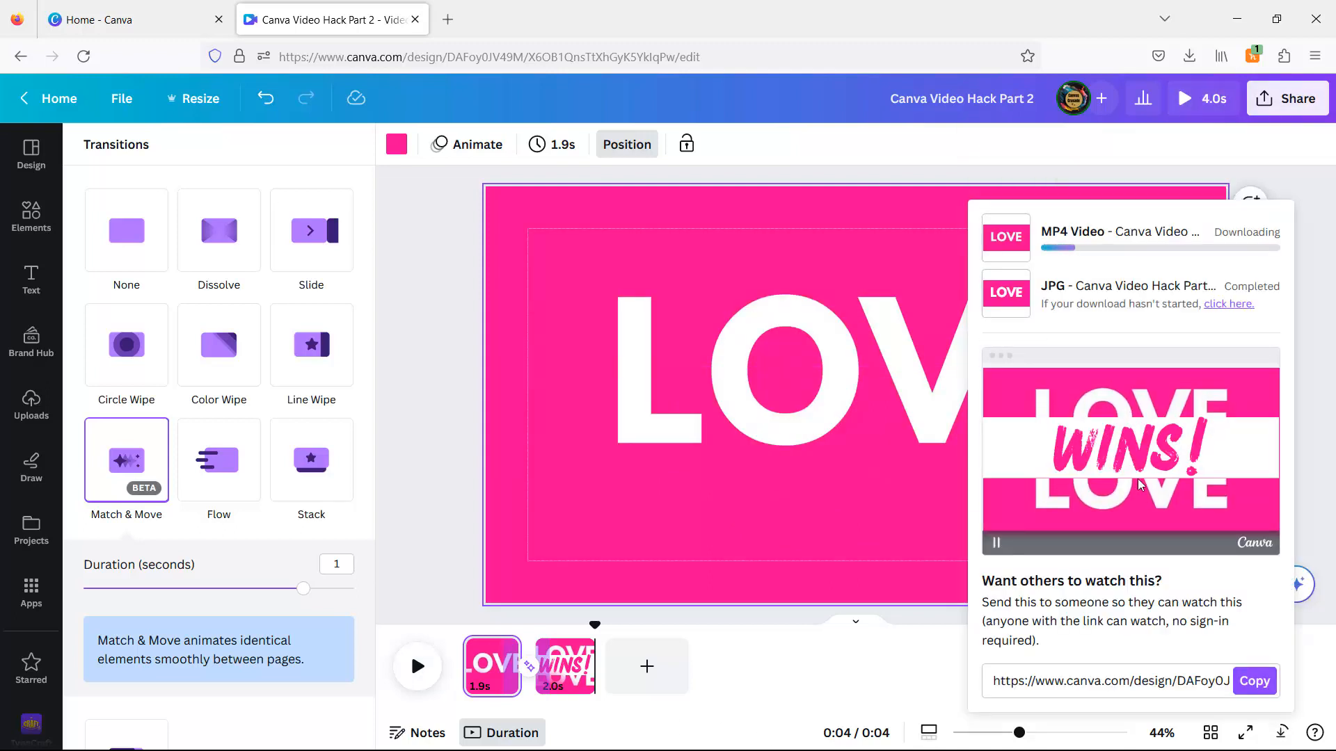